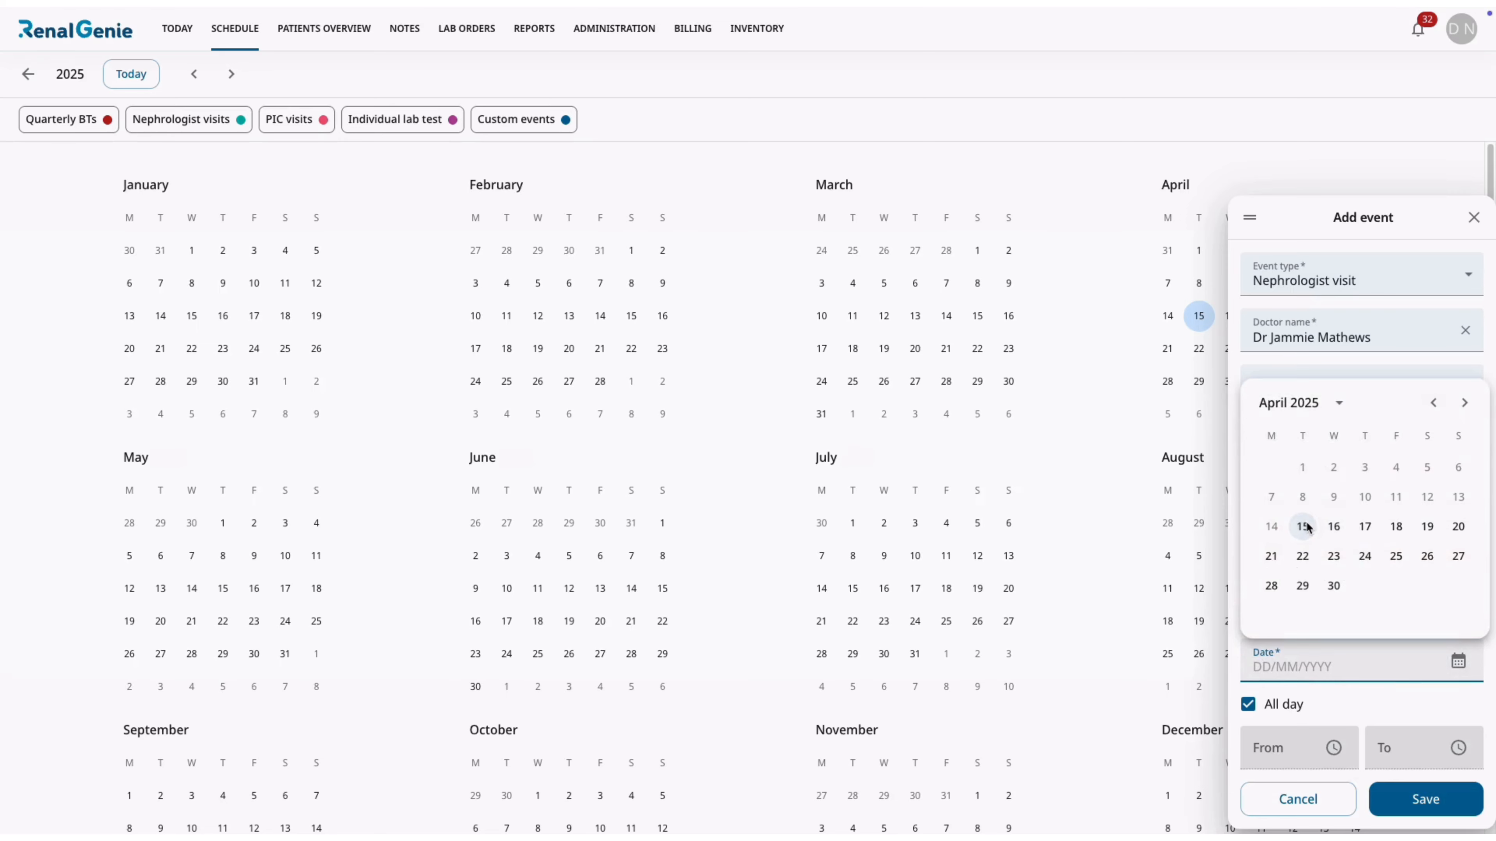
Set the nephrologist visit's date to 15/04/2025, keep it all day for assigned patients on dialysis days only, and save the event
click(1304, 526)
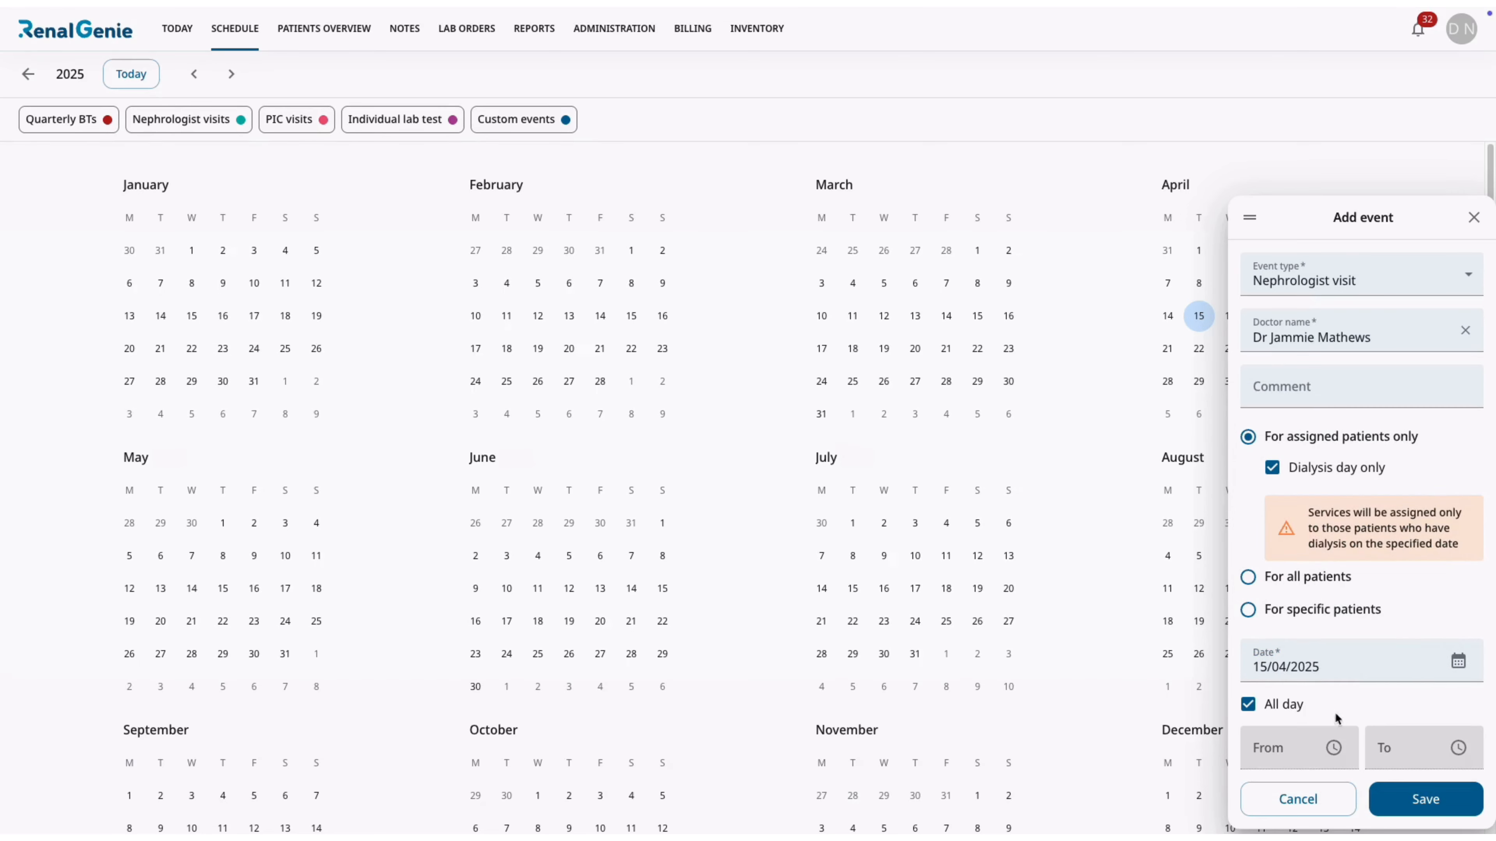
click(1246, 707)
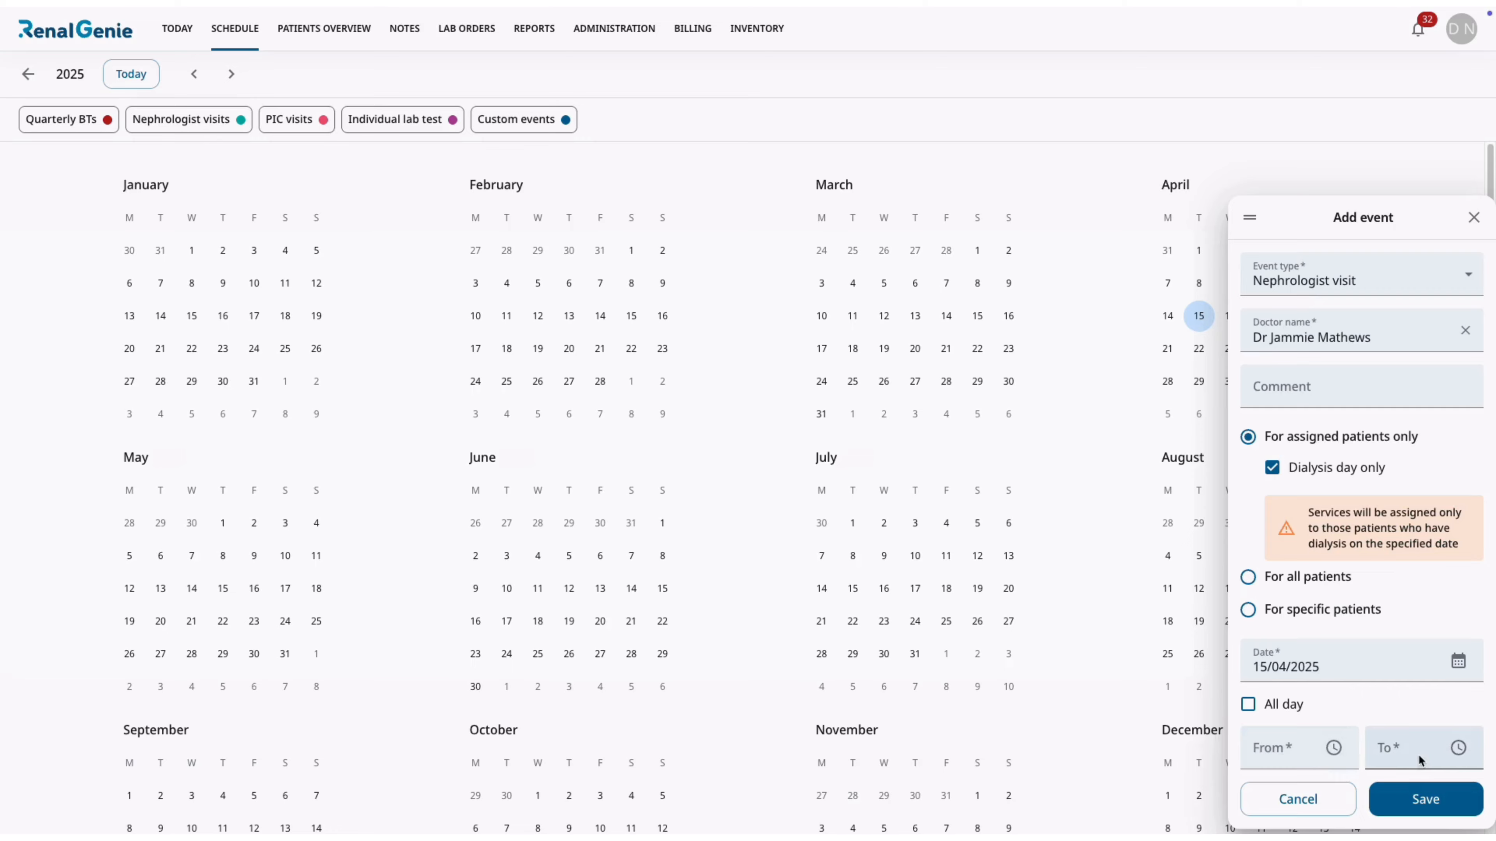
click(1247, 706)
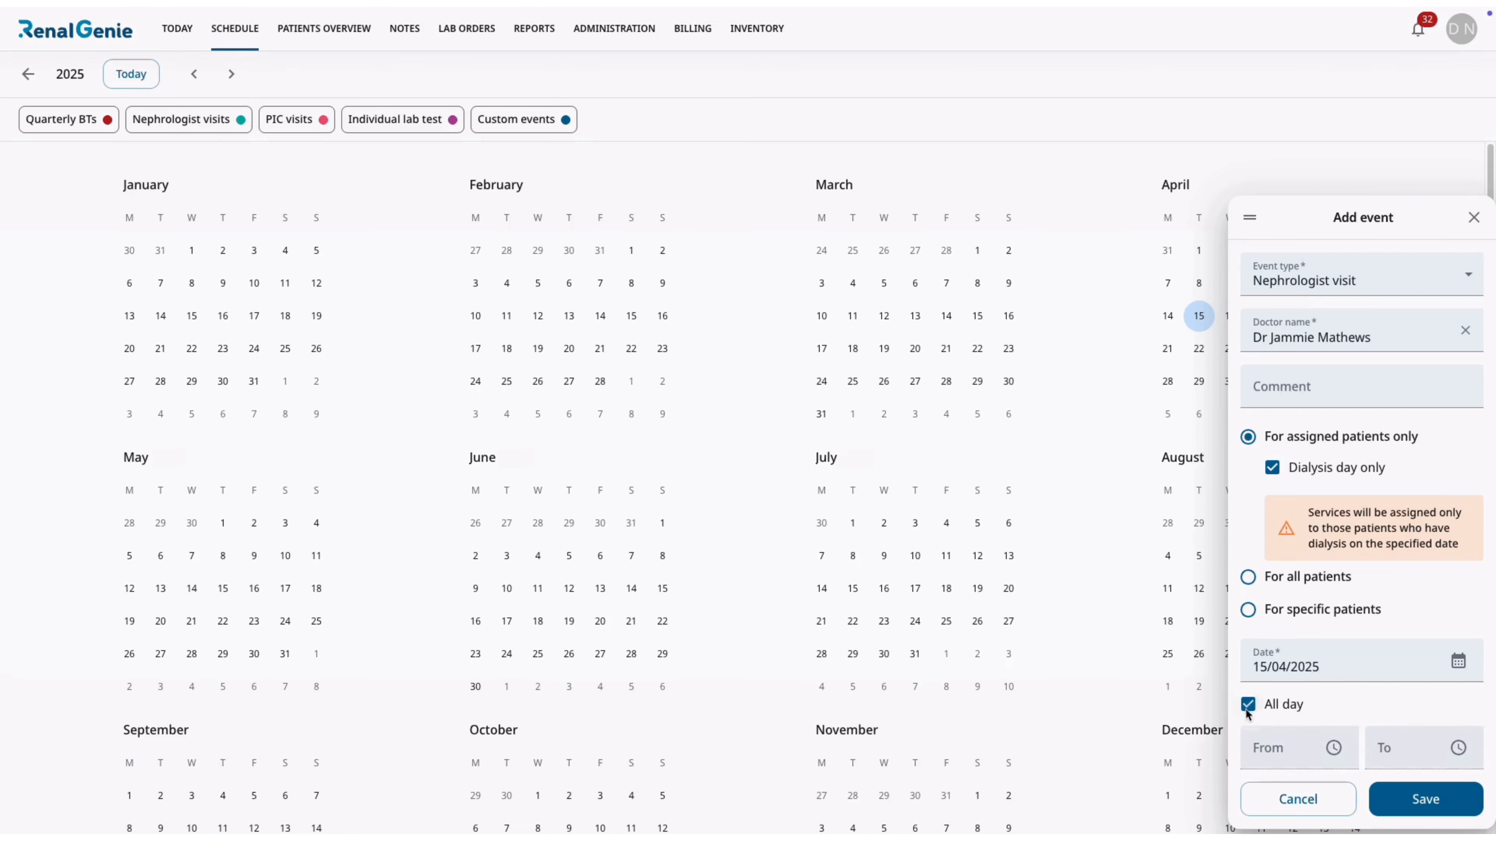
click(1453, 812)
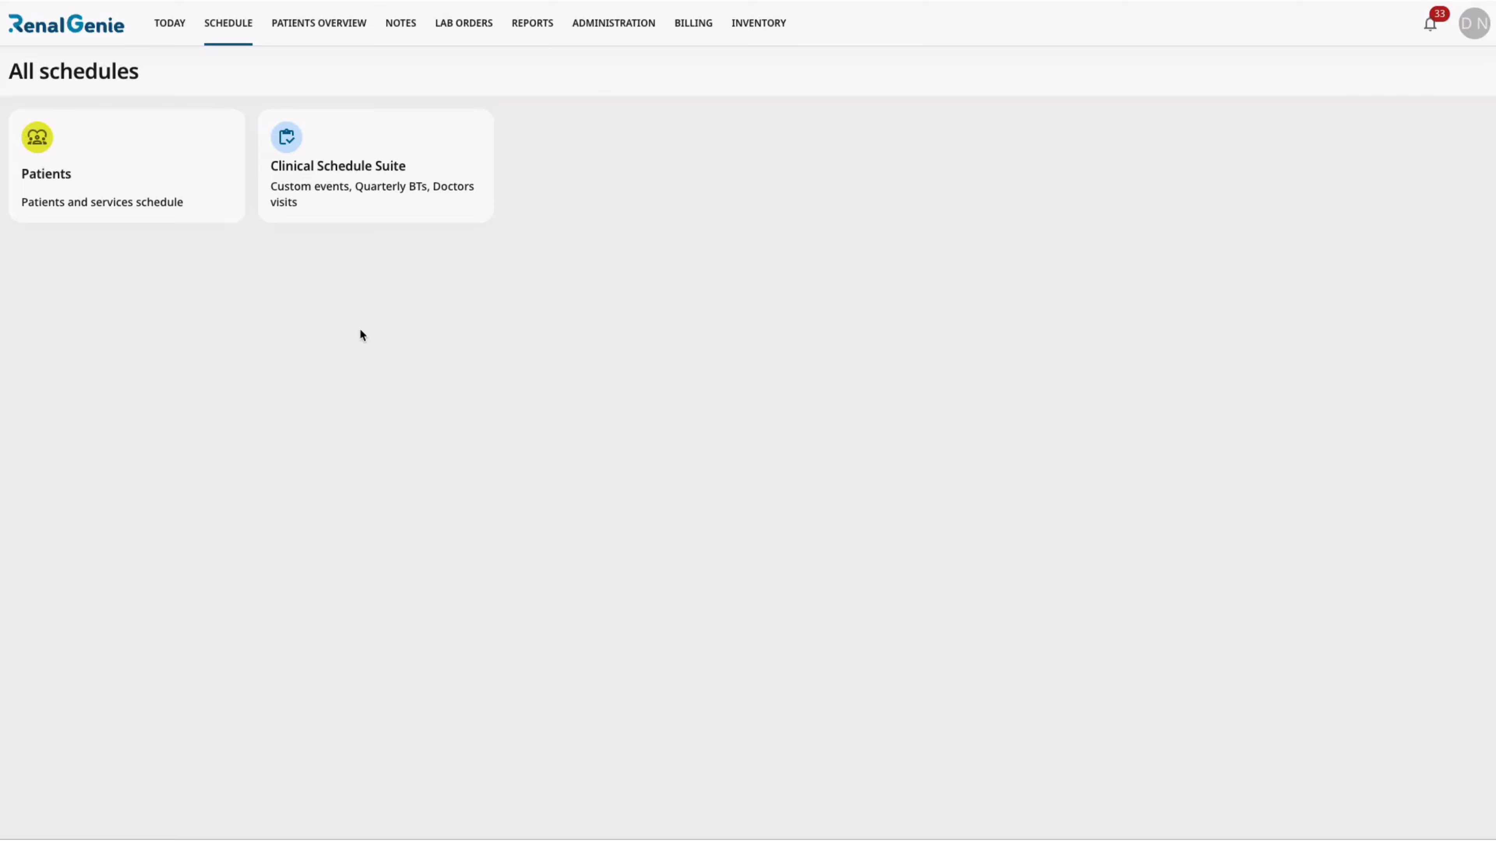
Open the patients and services schedule for April 15, 2025 and view the new nephrologist visit's details in the day tasks
click(187, 183)
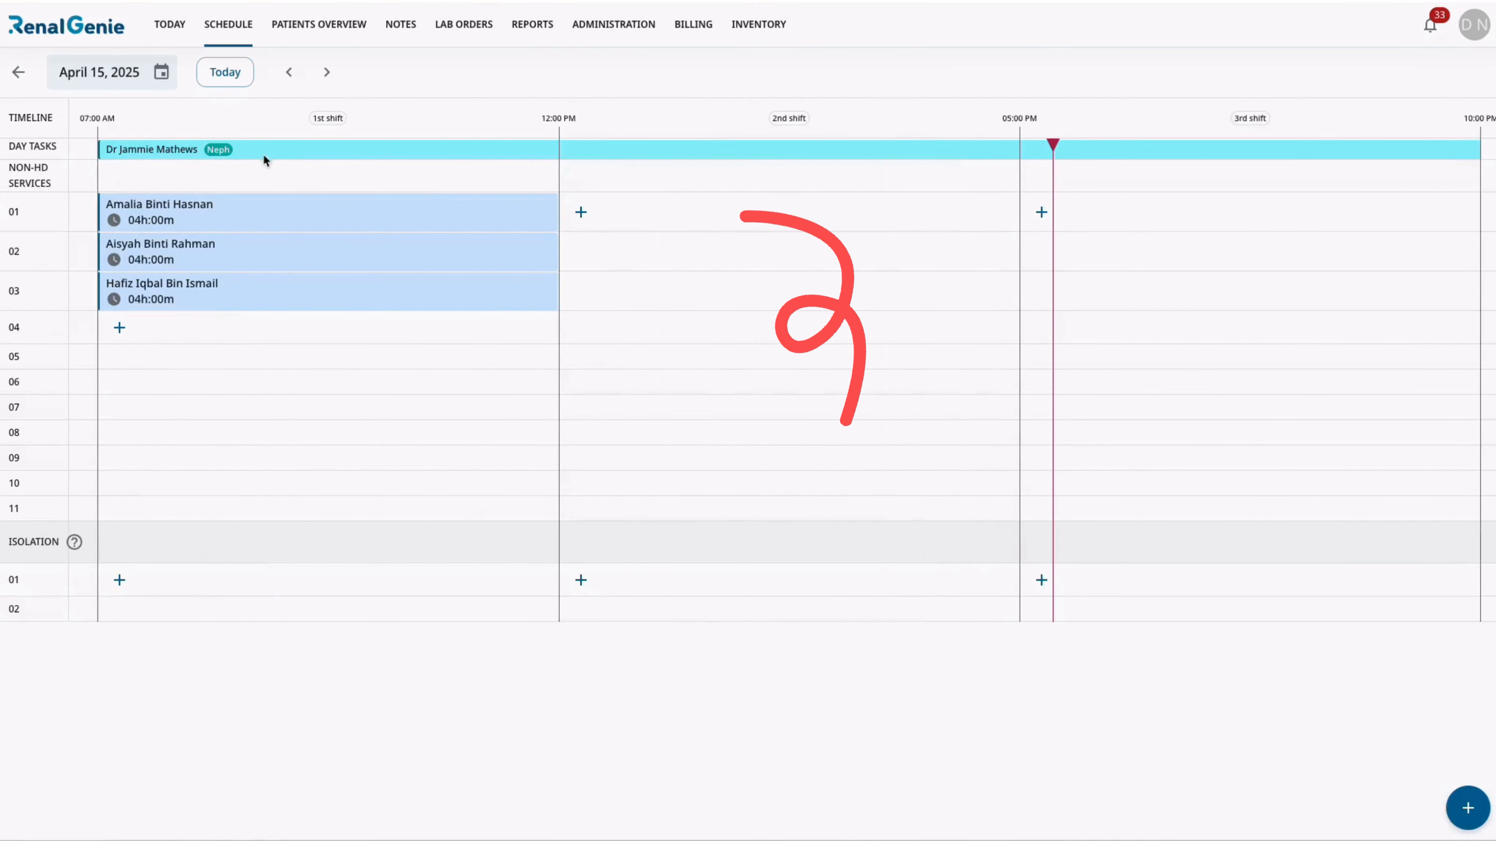
click(273, 149)
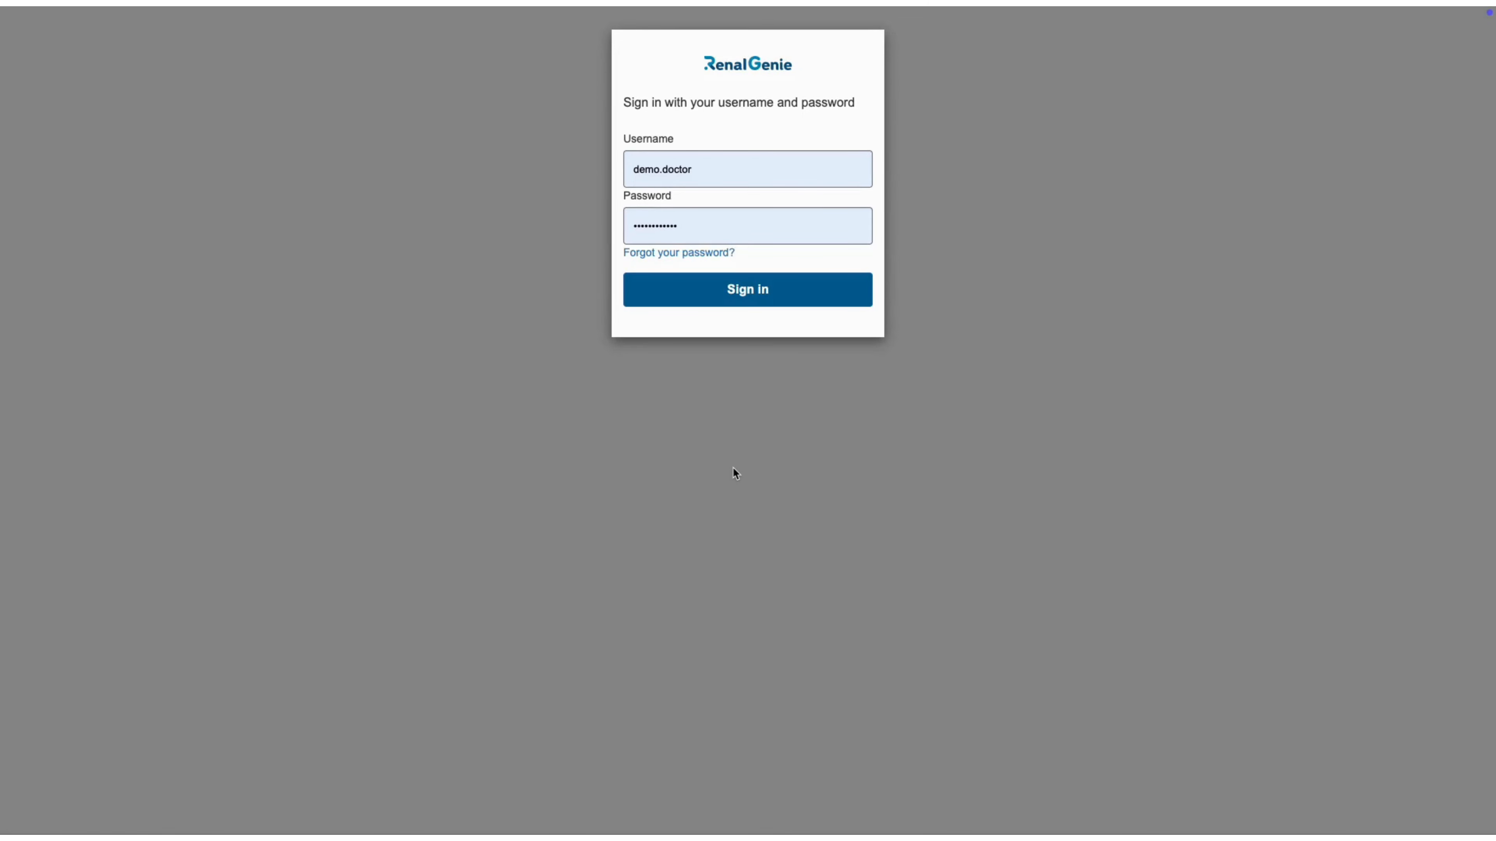
Sign in with the doctor account and check the Doctor's review section in the first waiting patient's services
click(747, 298)
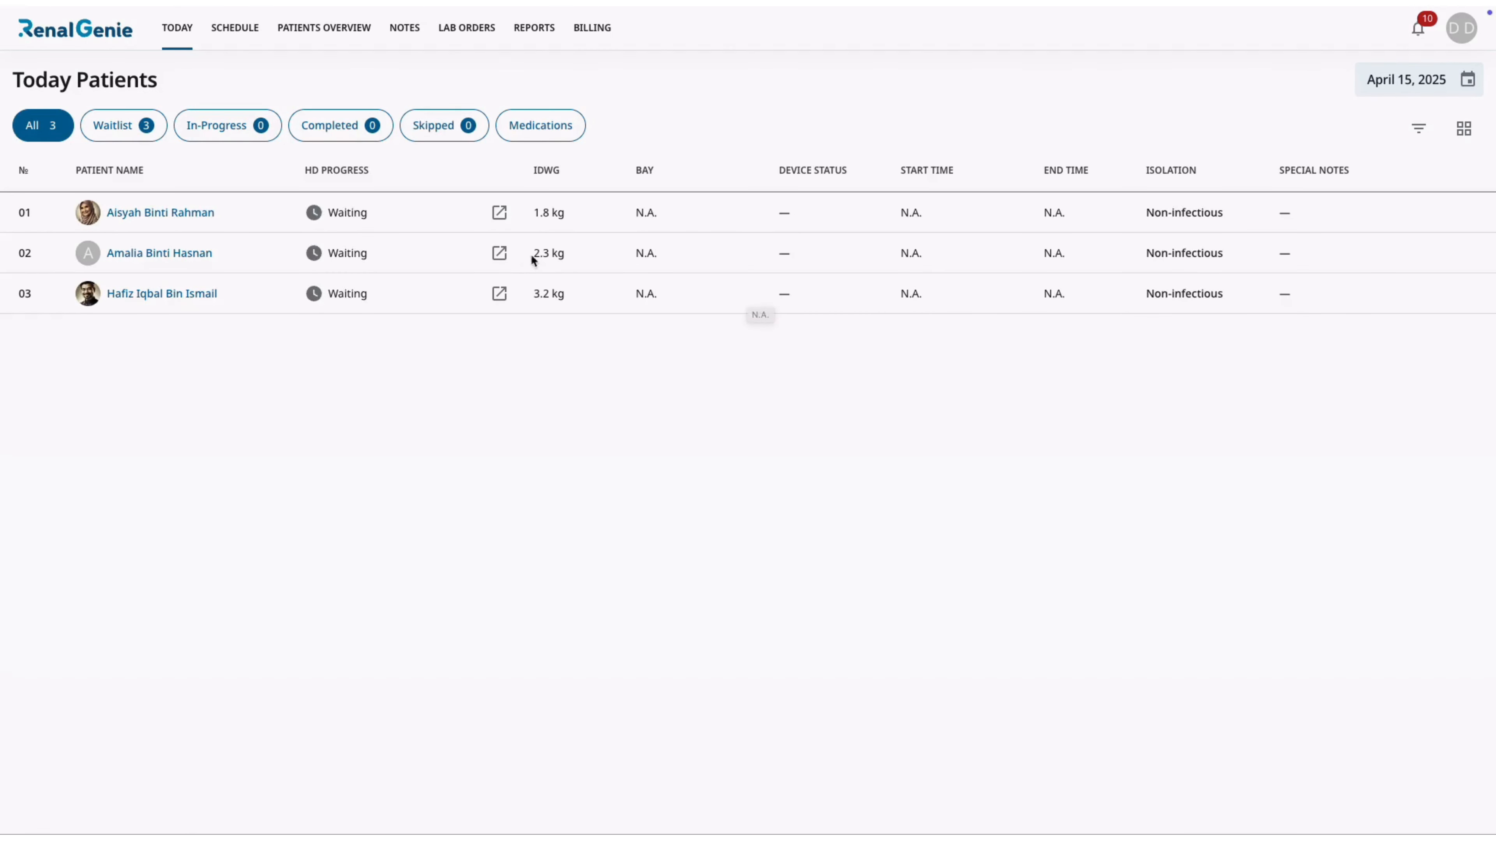
click(498, 215)
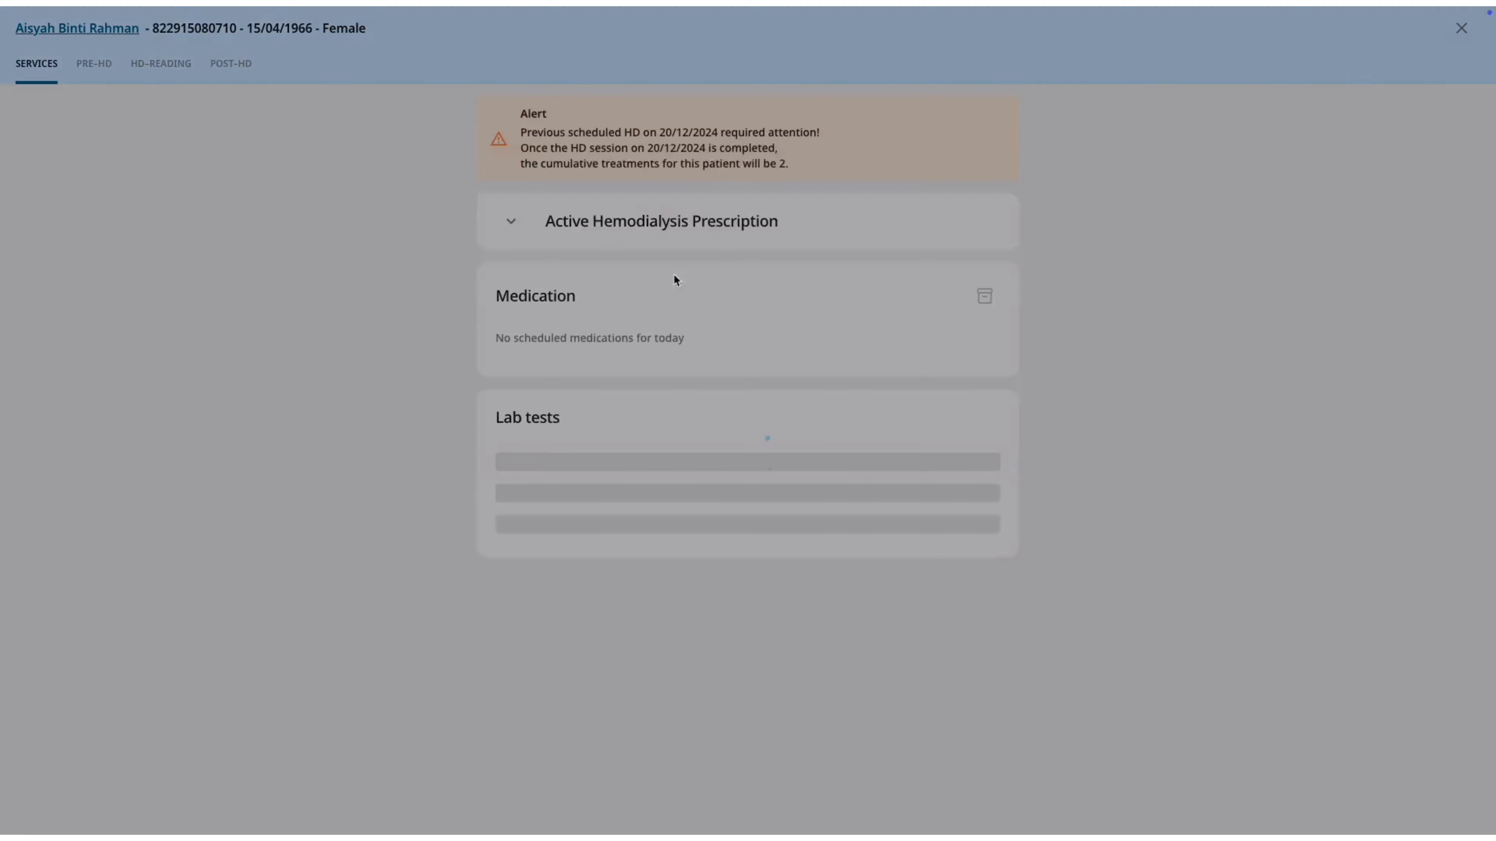
scroll(1086, 518, down, 3)
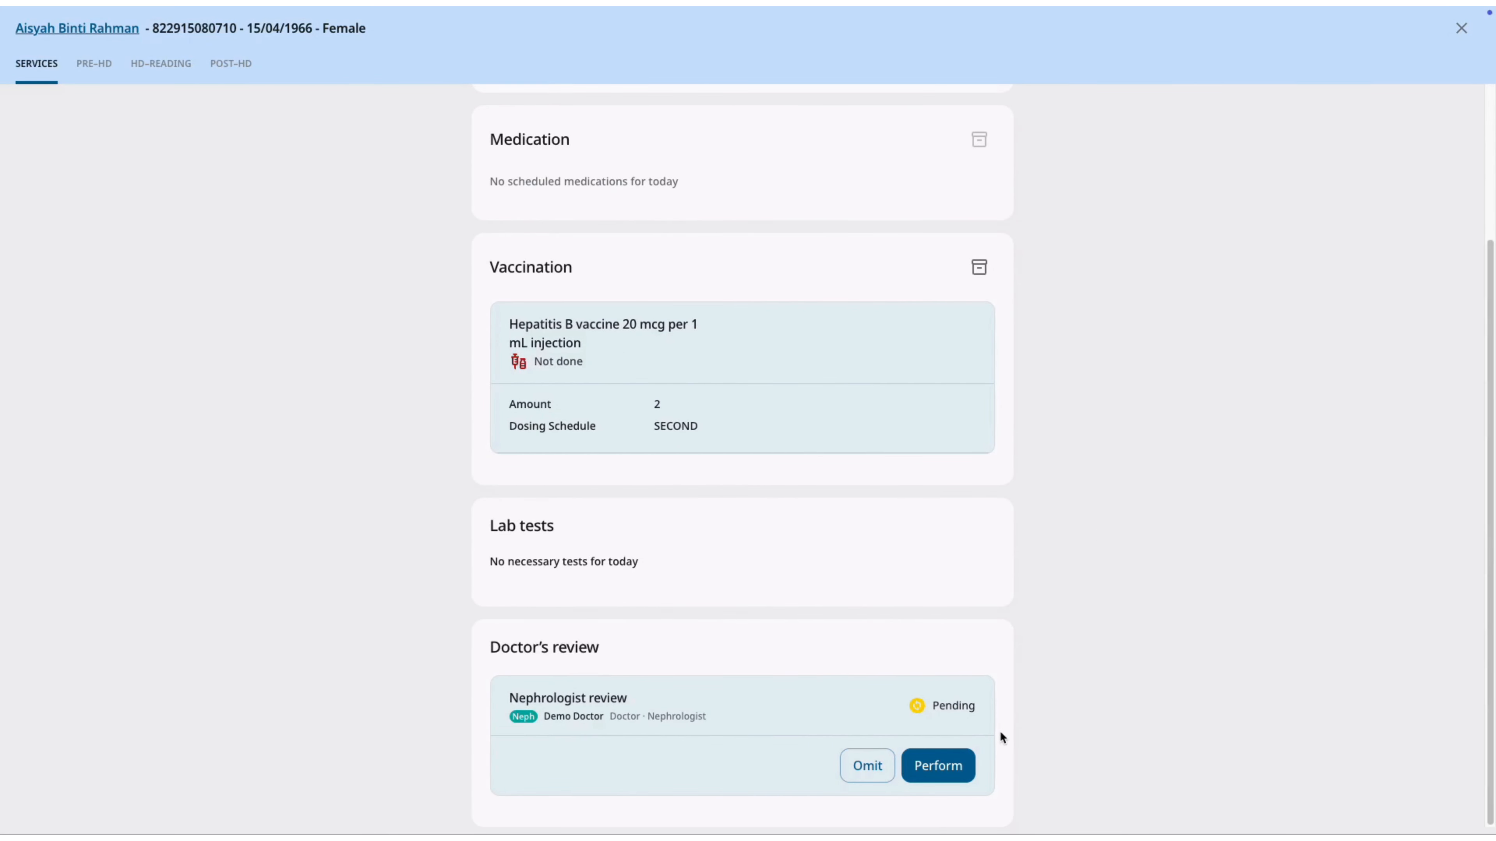
click(1461, 28)
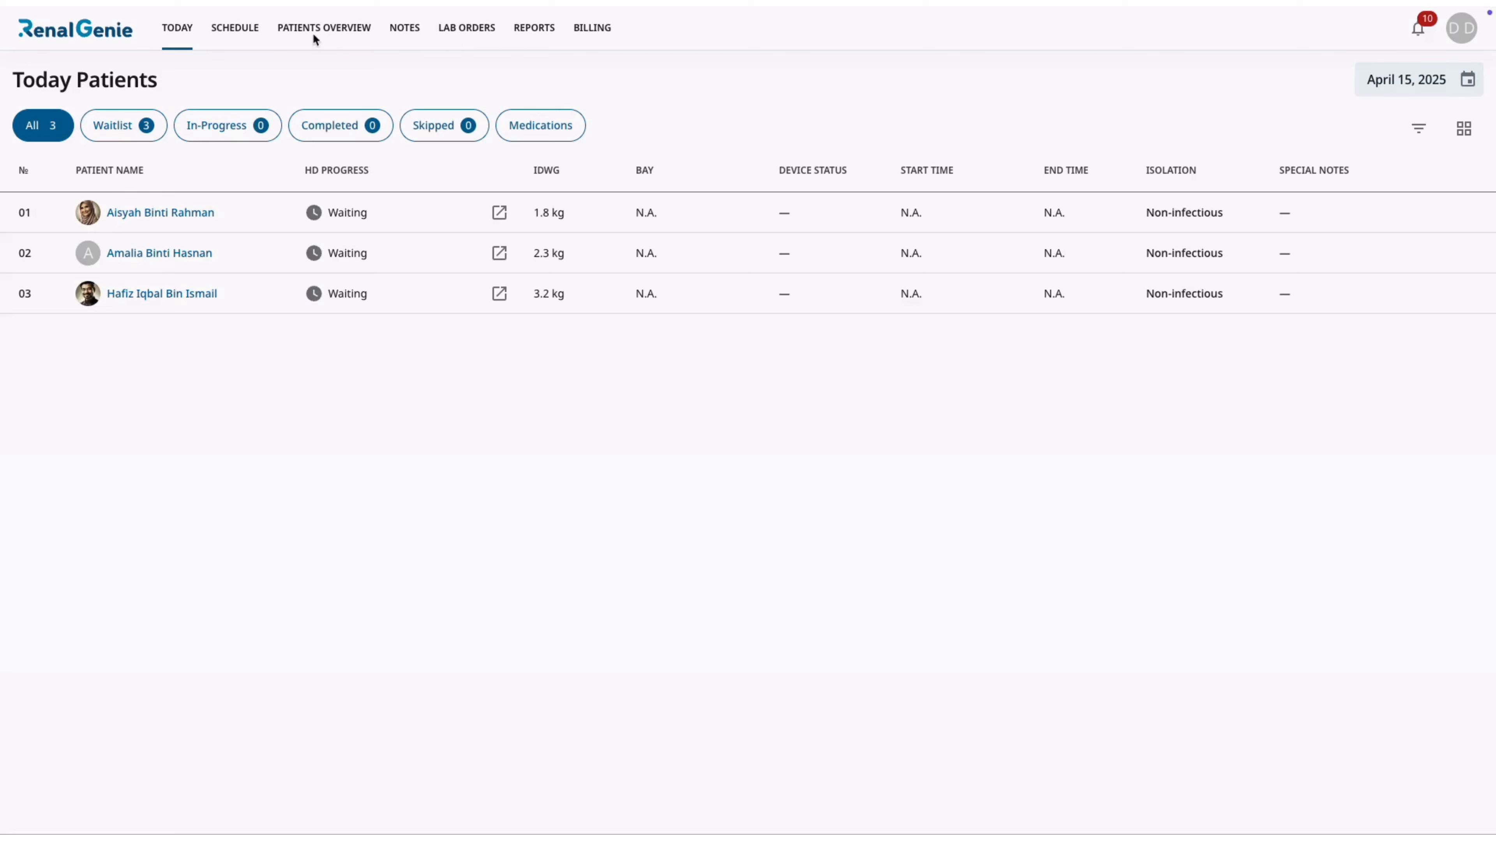
From the demo doctor's visit in the April 15 patients schedule, open the third patient's services and start performing the nephrologist review
click(240, 30)
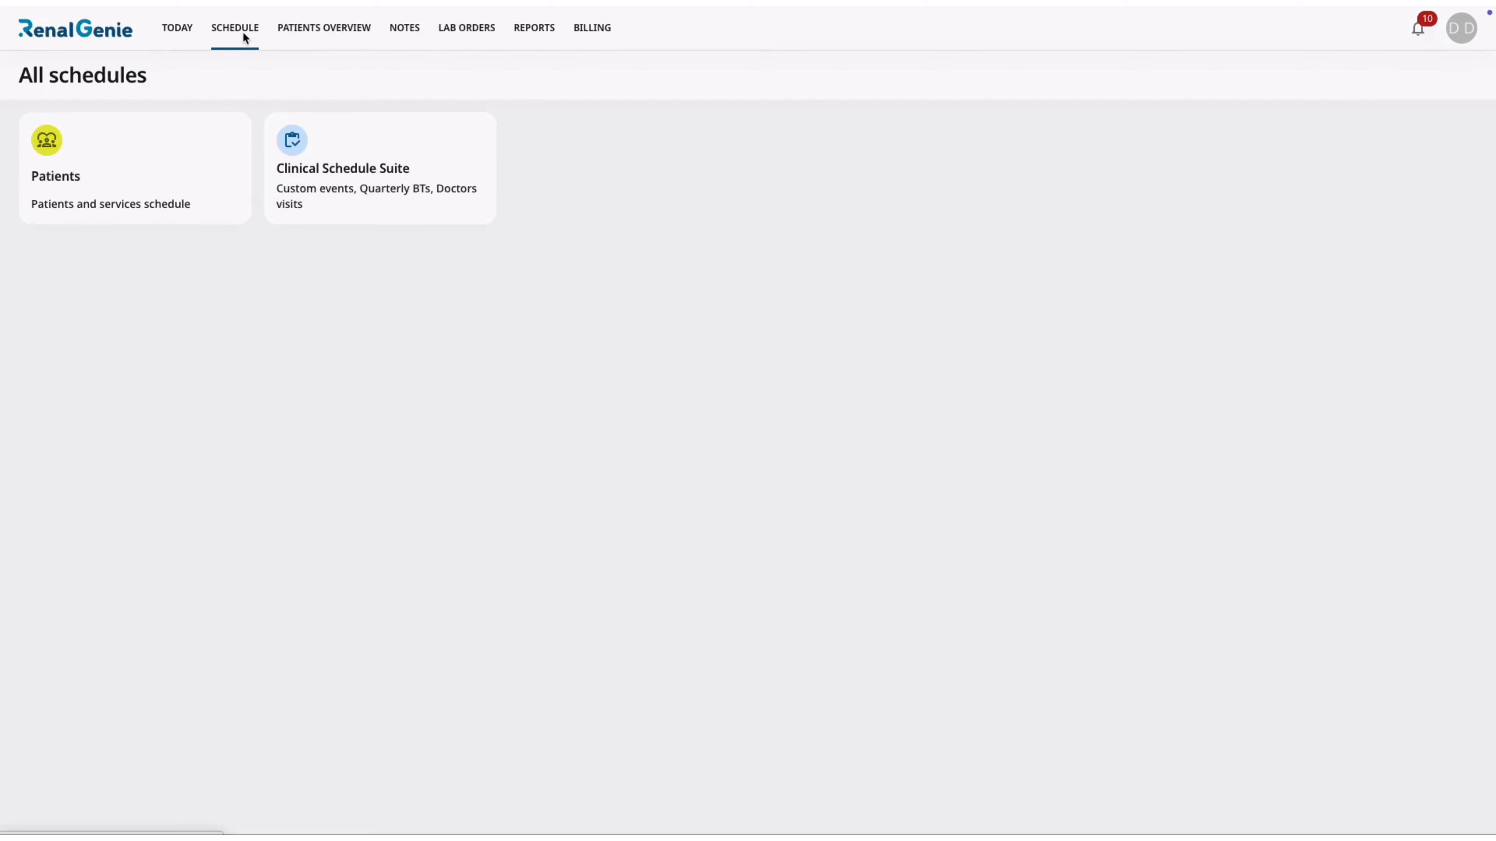
click(196, 171)
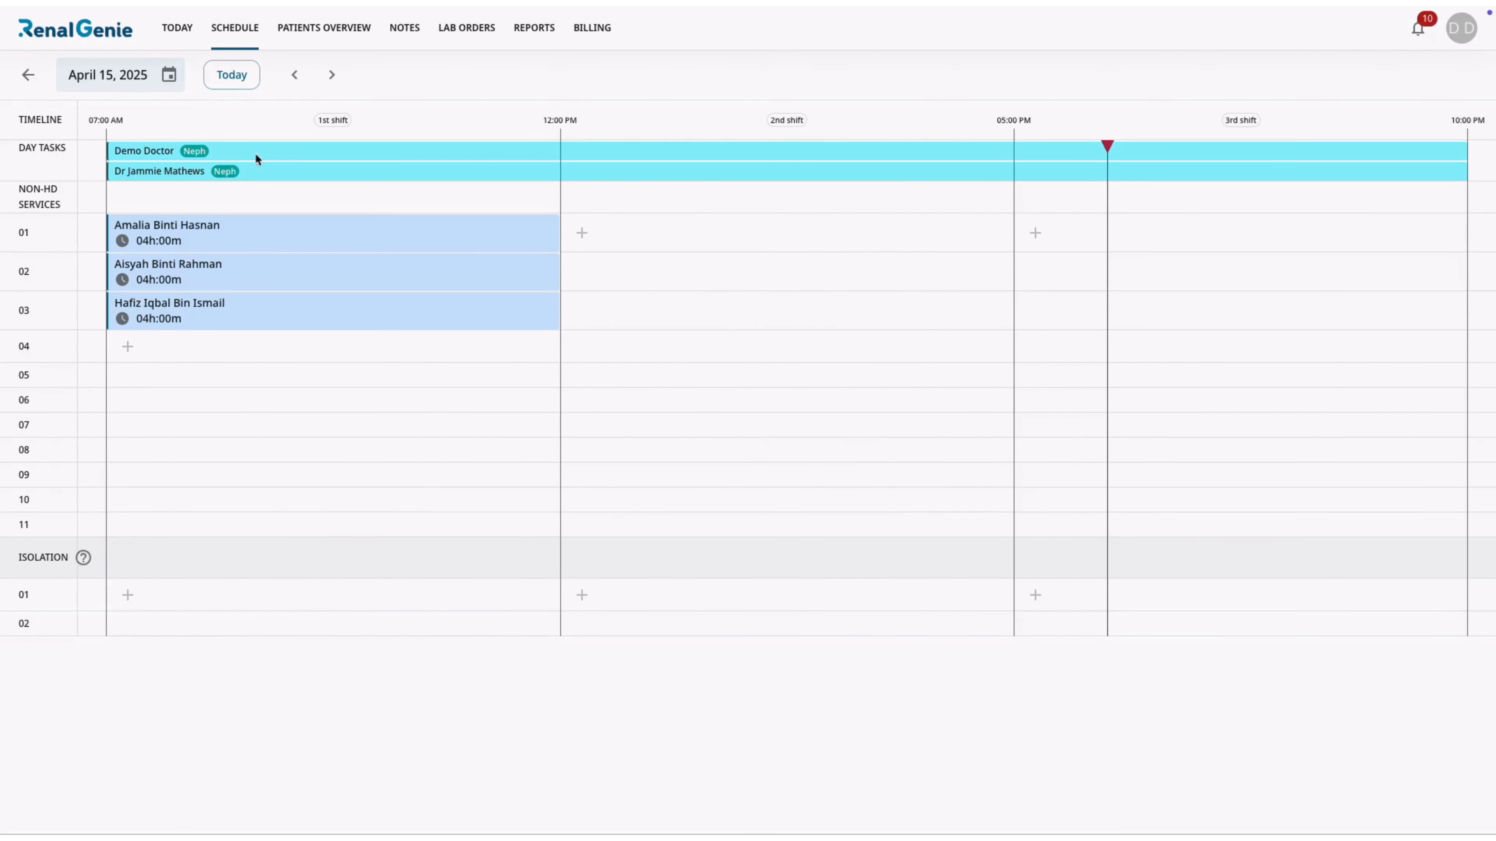
click(274, 149)
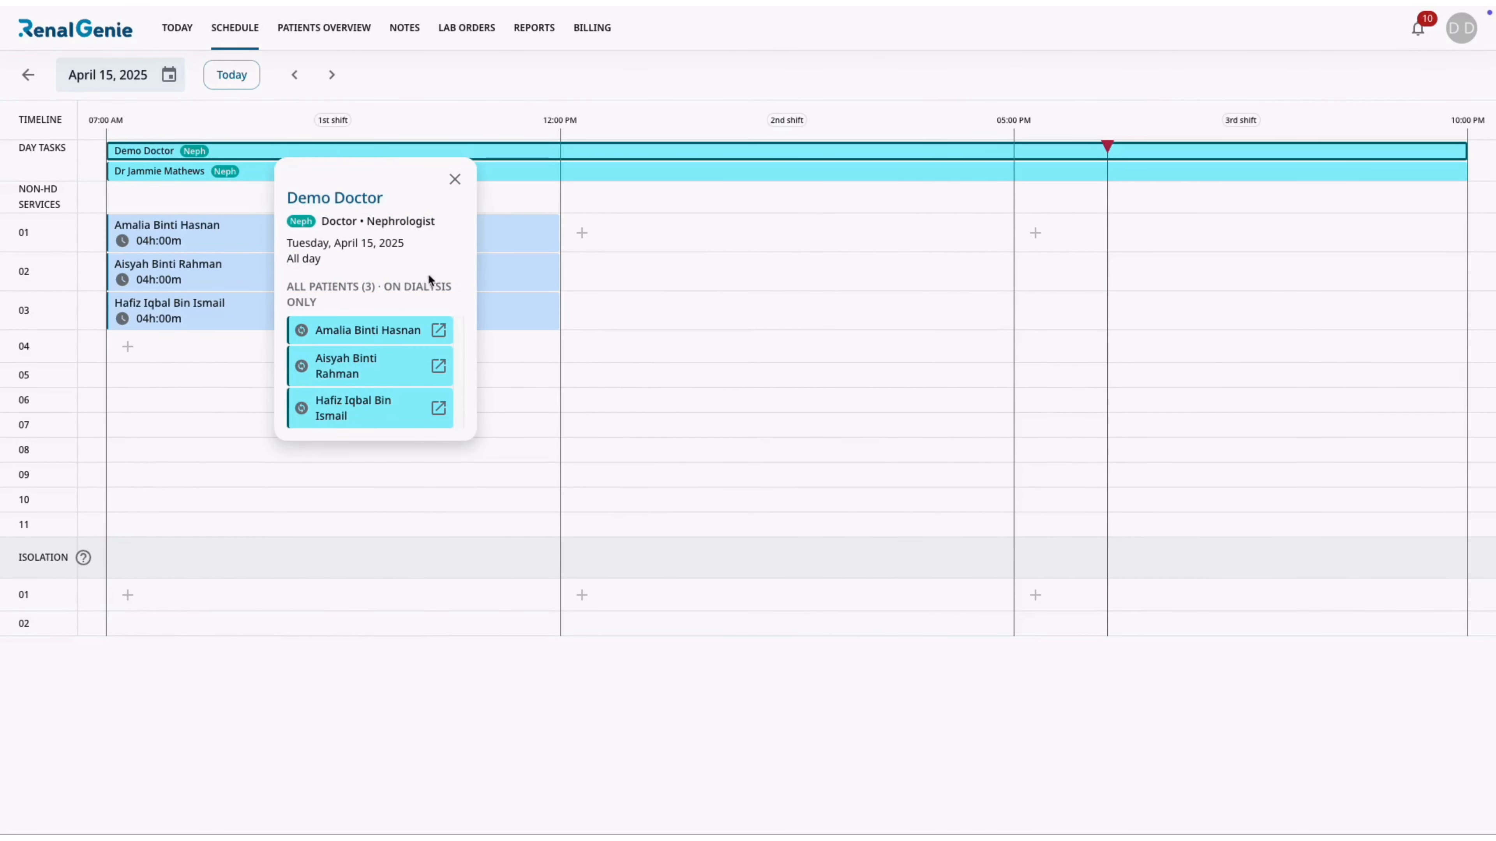
click(435, 365)
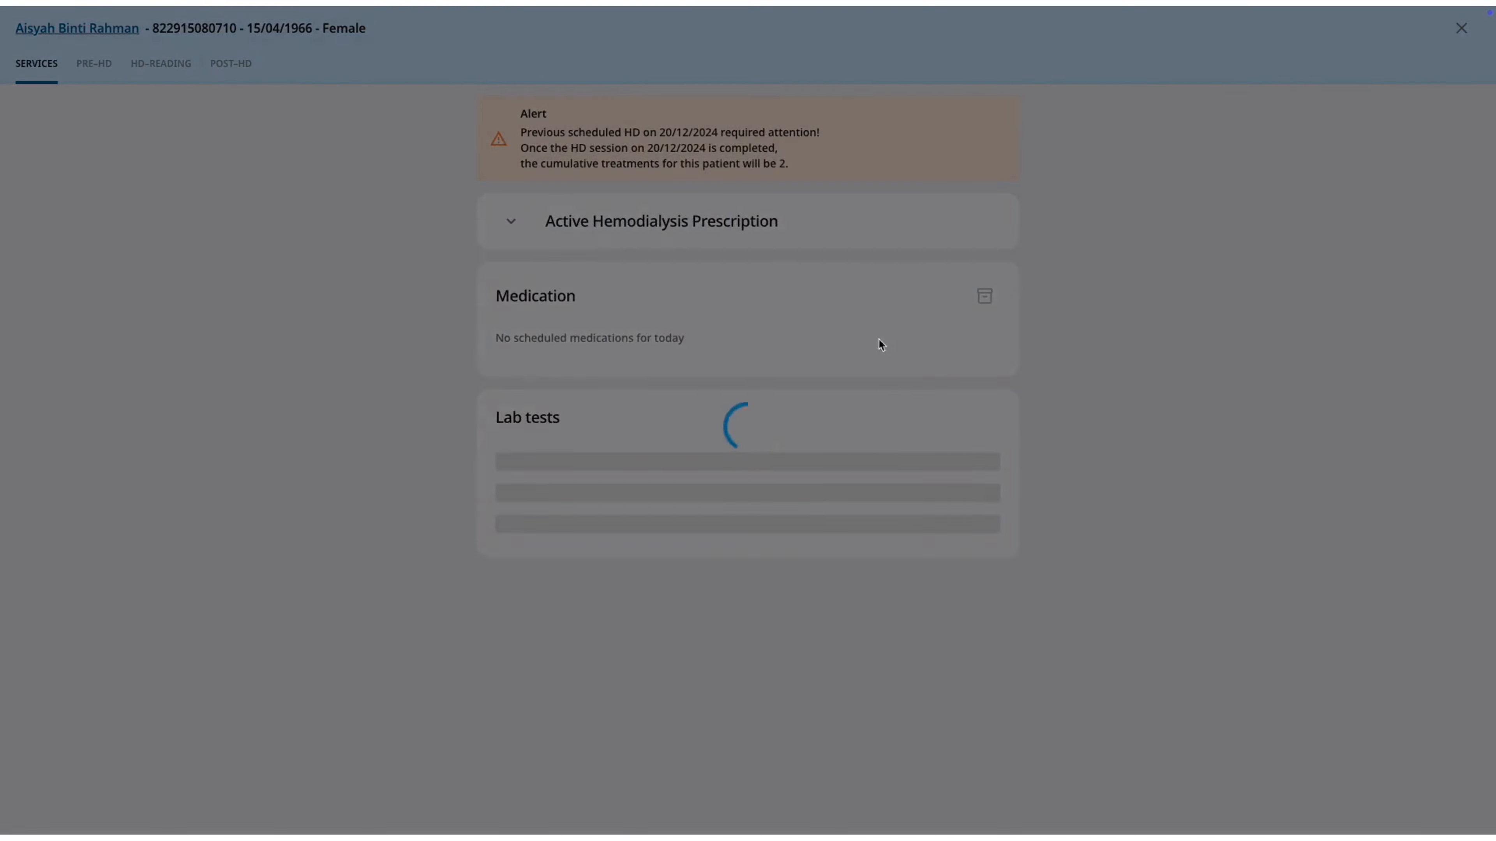
scroll(1039, 363, down, 4)
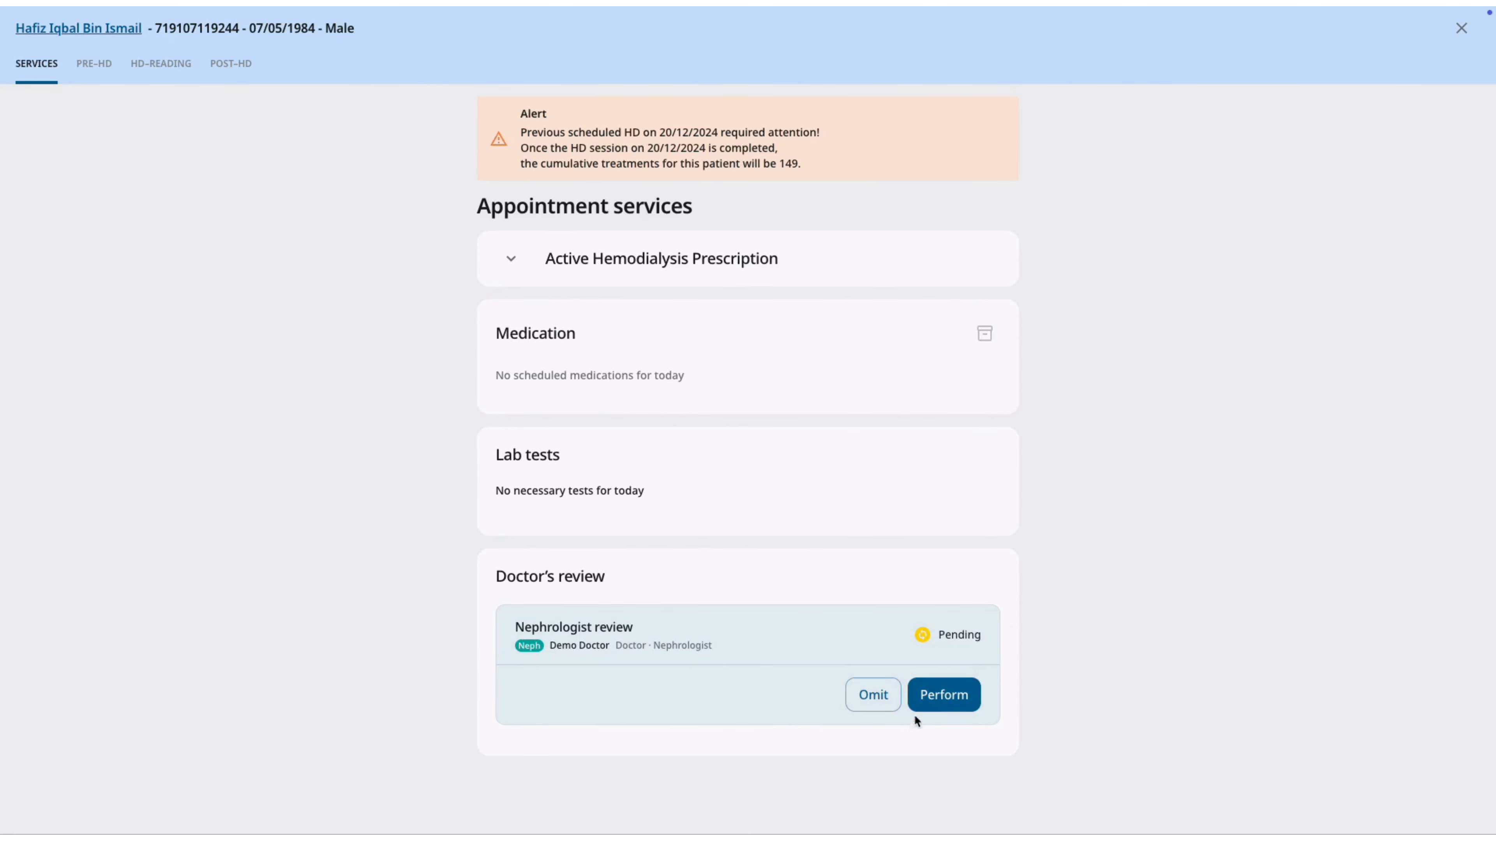
click(938, 701)
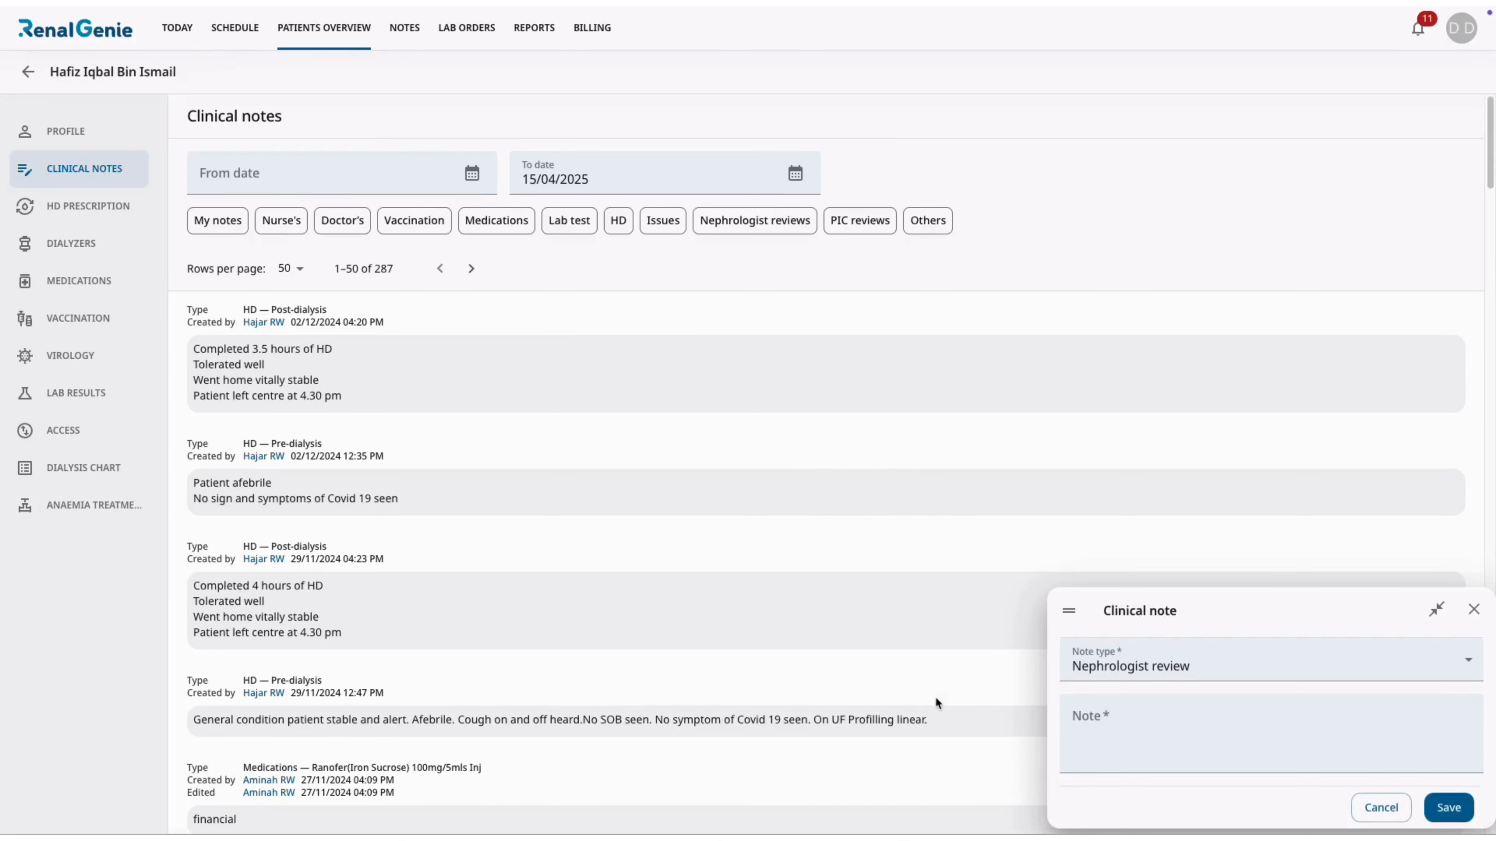
Consult the patient's active HD prescription and write "Increase DW to 44kg" in the nephrologist review note
click(1111, 742)
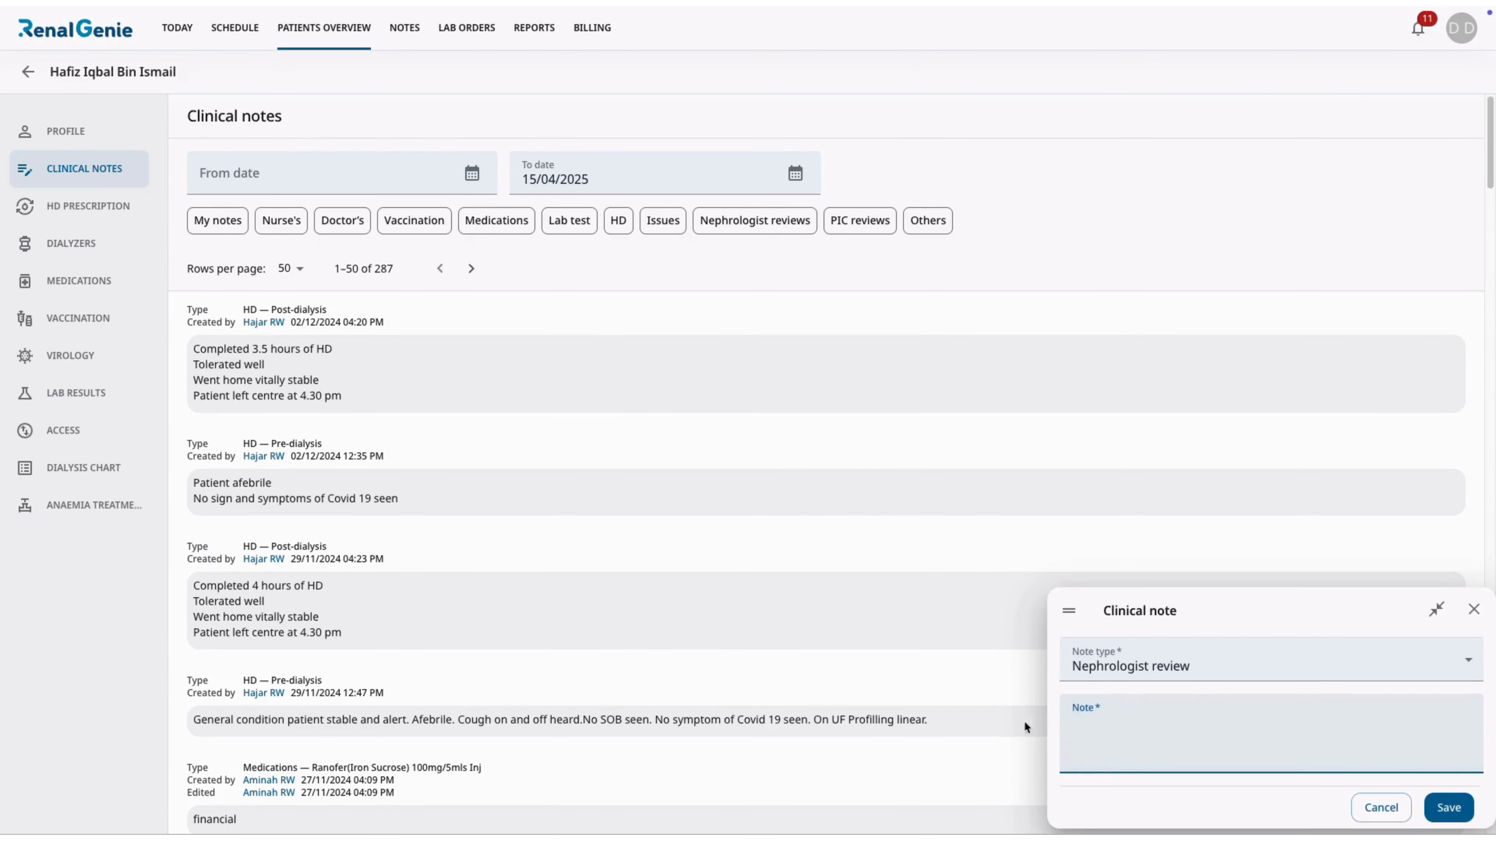
click(88, 208)
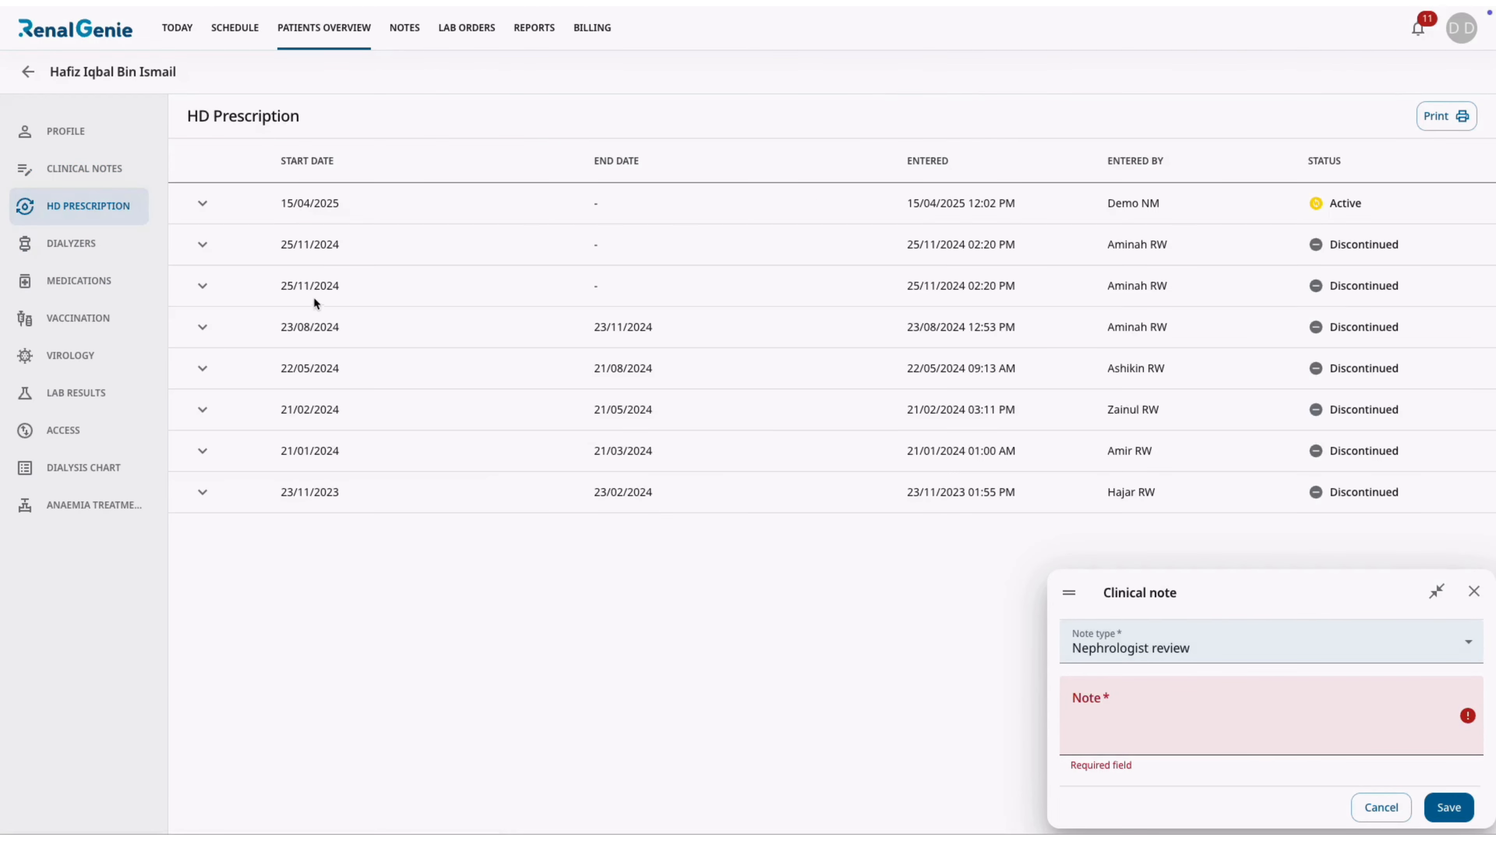
click(203, 204)
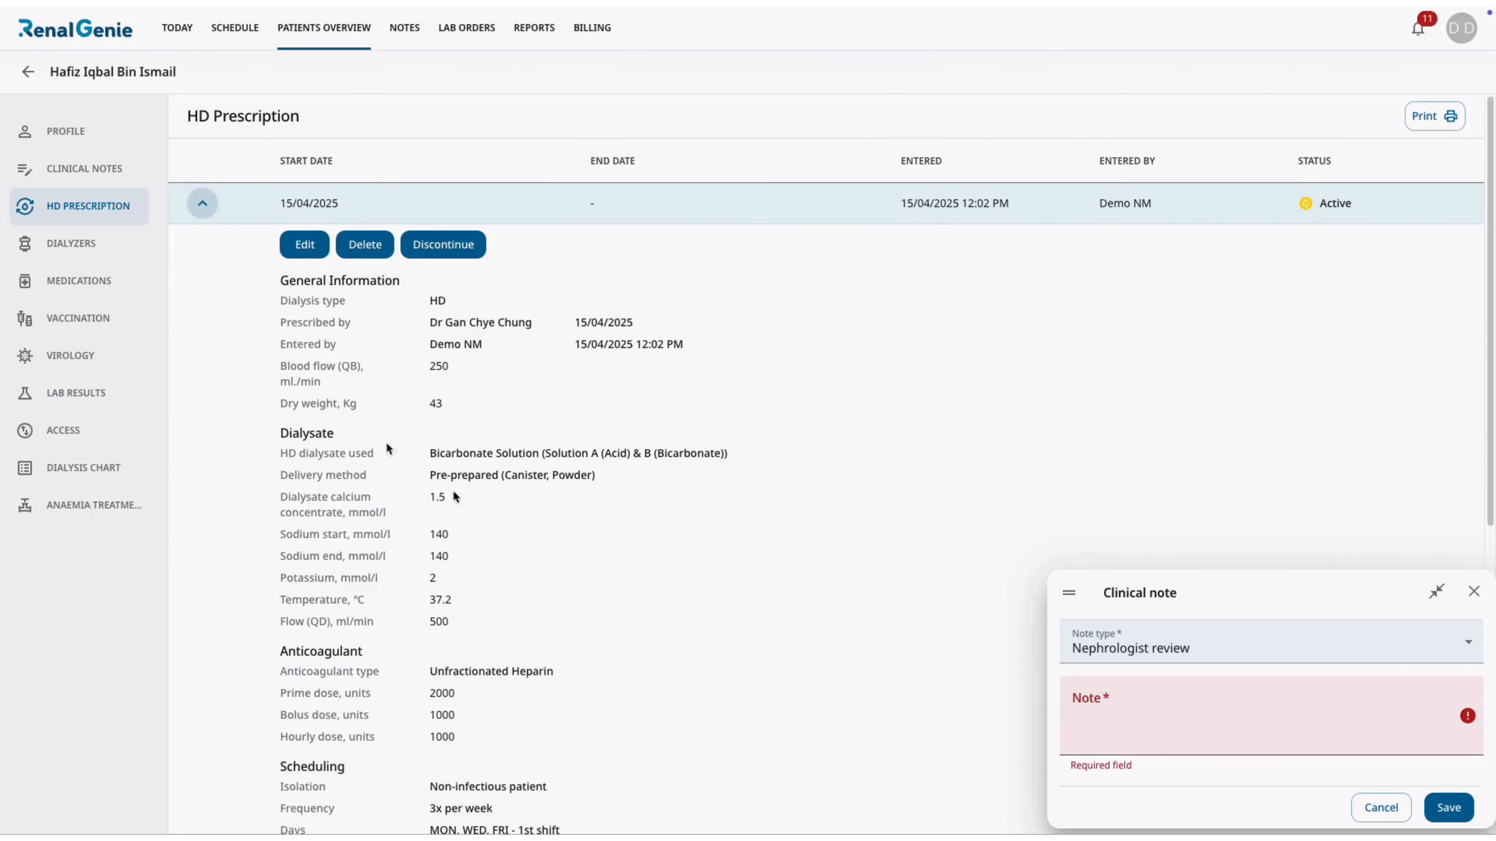
click(1128, 700)
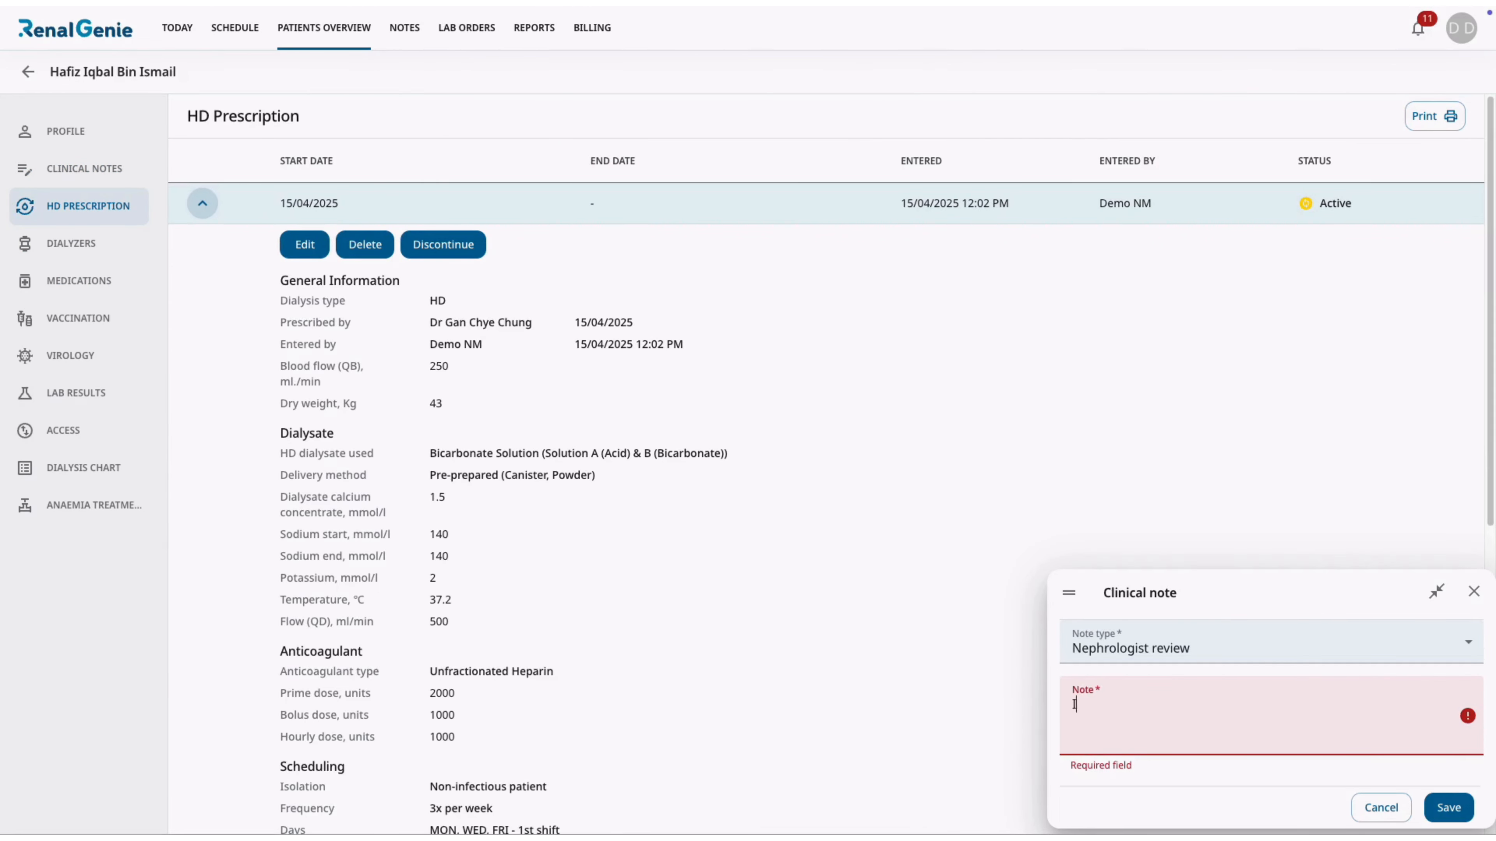
text(Increase DW to 44kg)
key(Return)
Consult the active Erysaa 2000iu prescription, add the line "Increase Erysaa 3x per week" to the review note, and save it
click(81, 281)
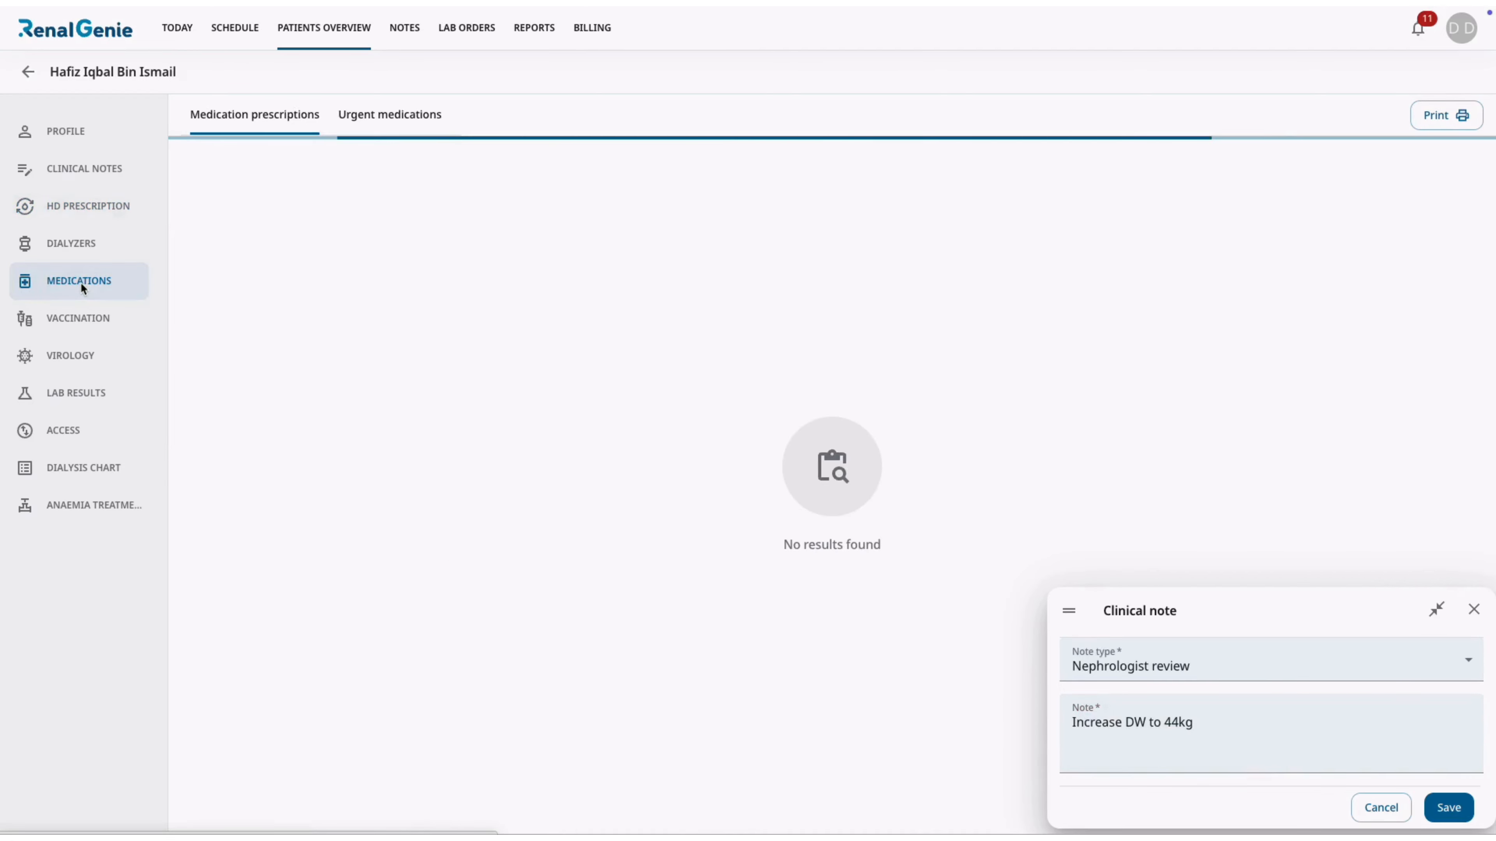
click(201, 201)
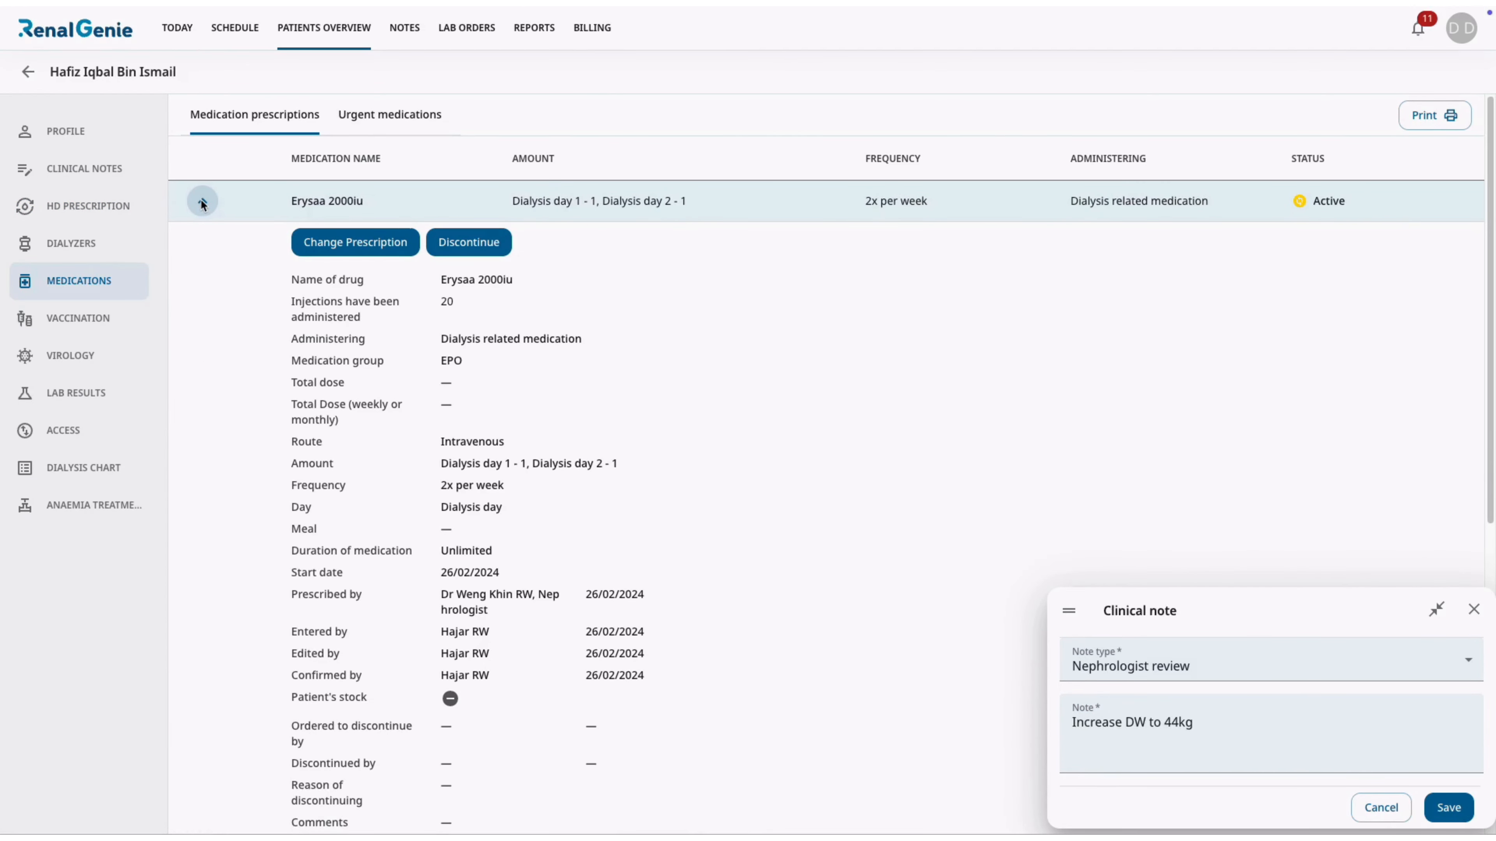
click(1092, 750)
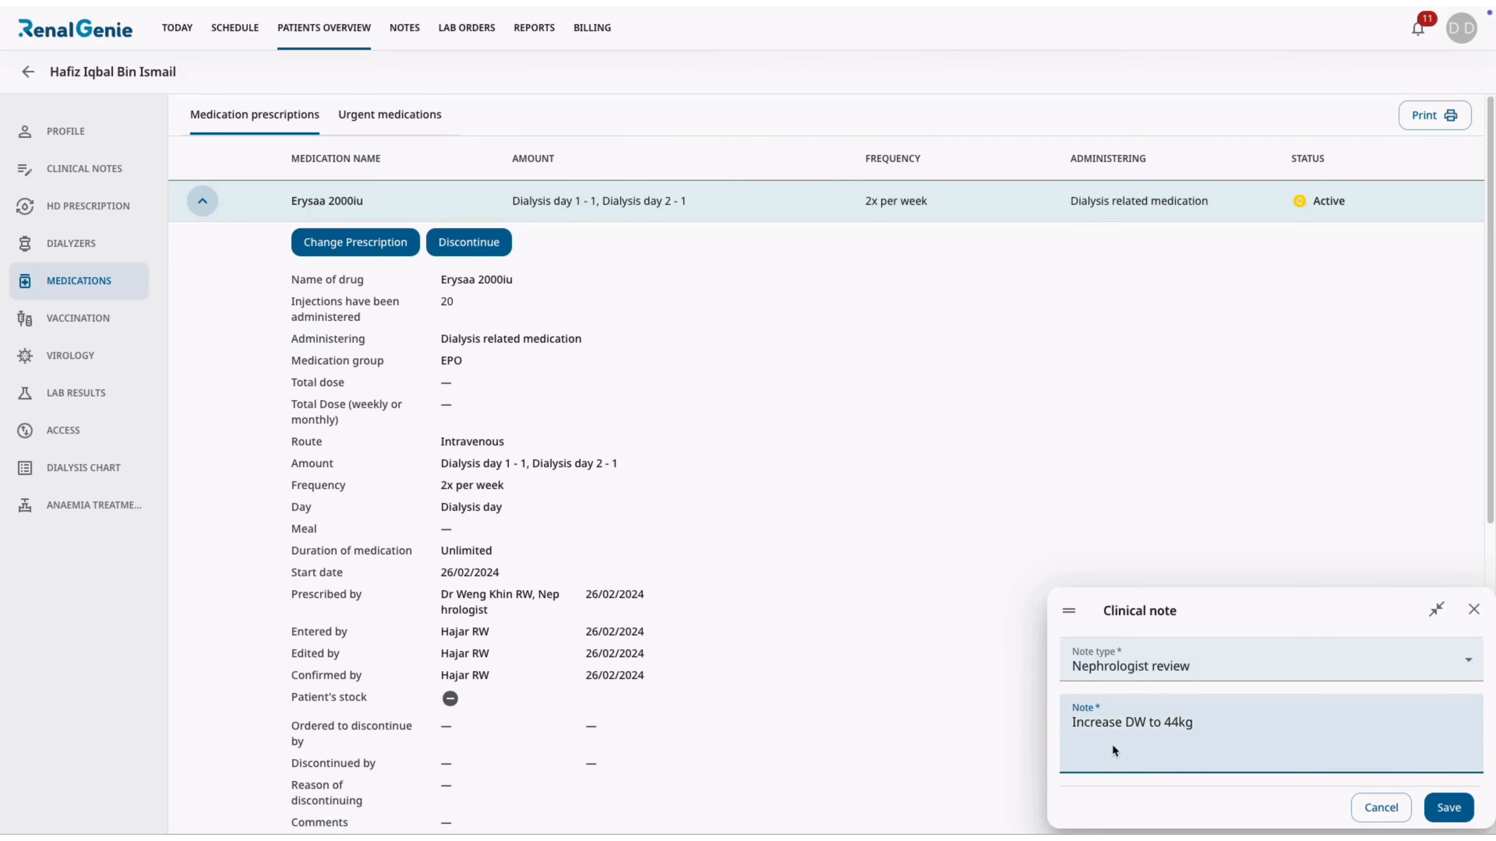
key(Return)
text(Increase Erysaa 3x per week)
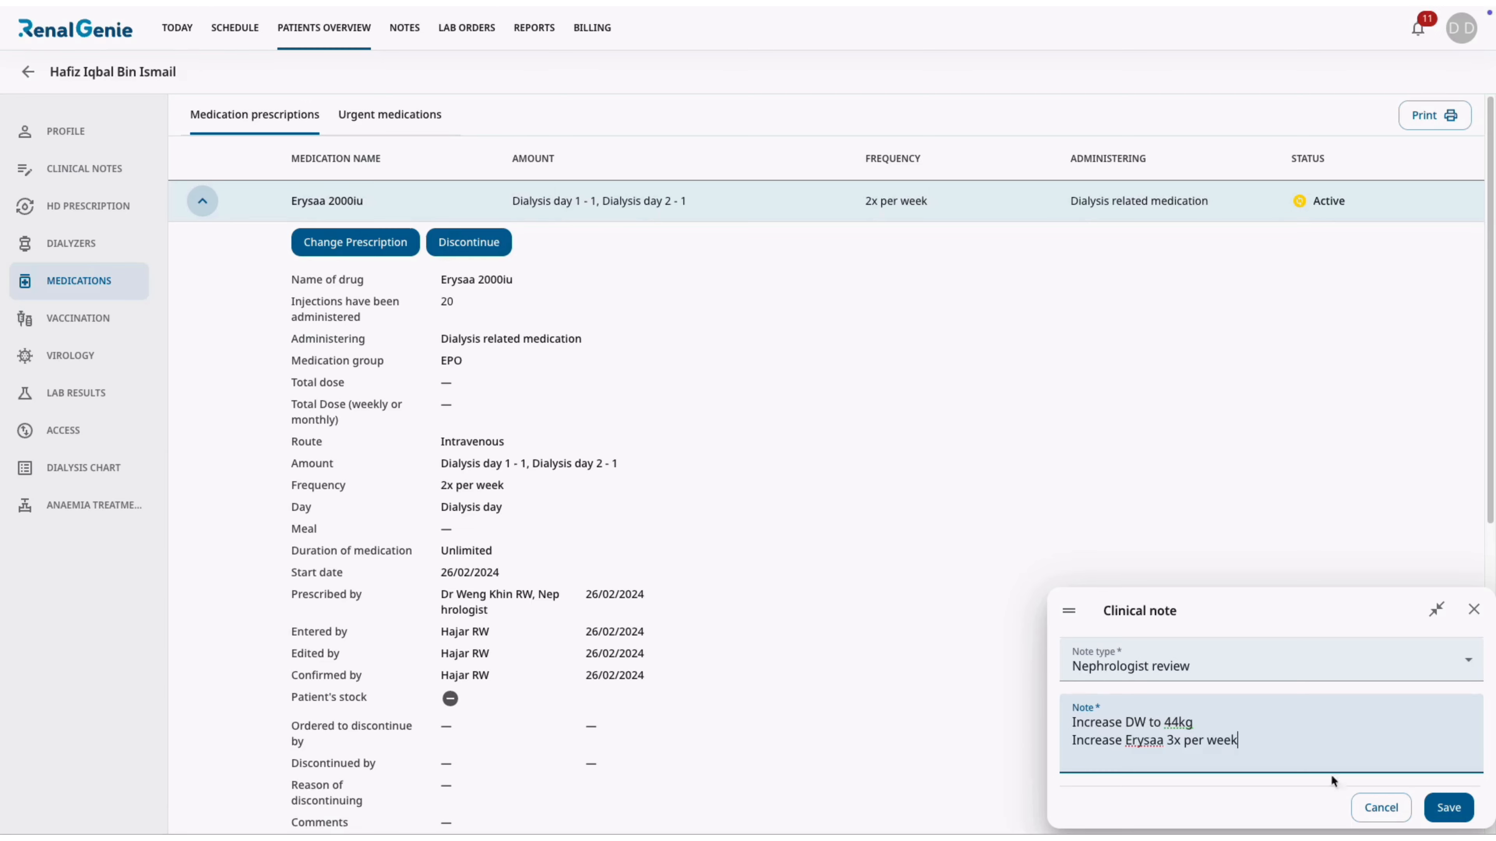
click(1463, 817)
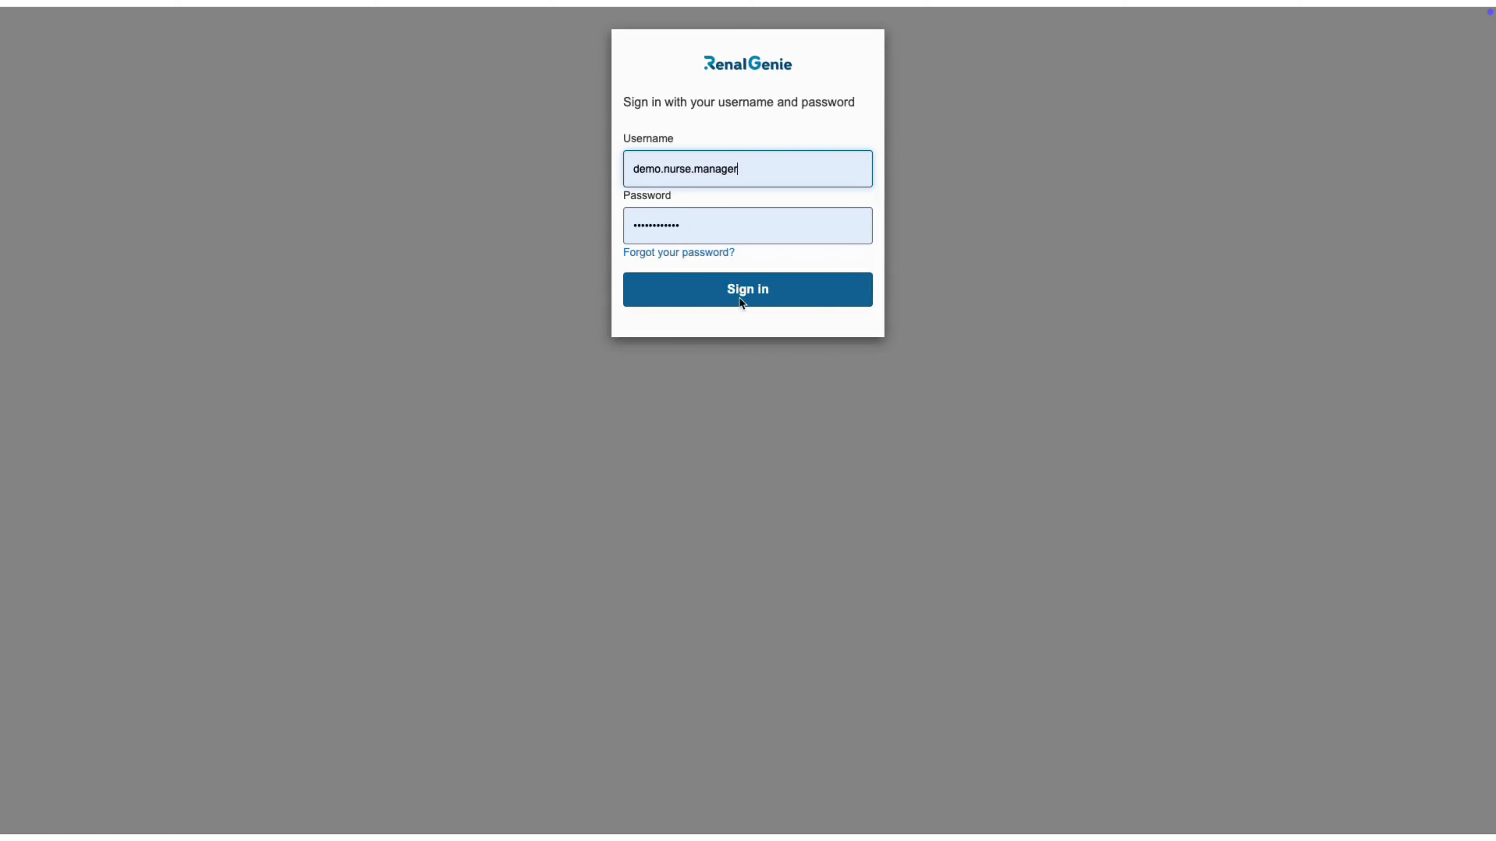
Sign in with the nurse manager account and open the second waiting patient's services at the Doctor's review section
click(741, 297)
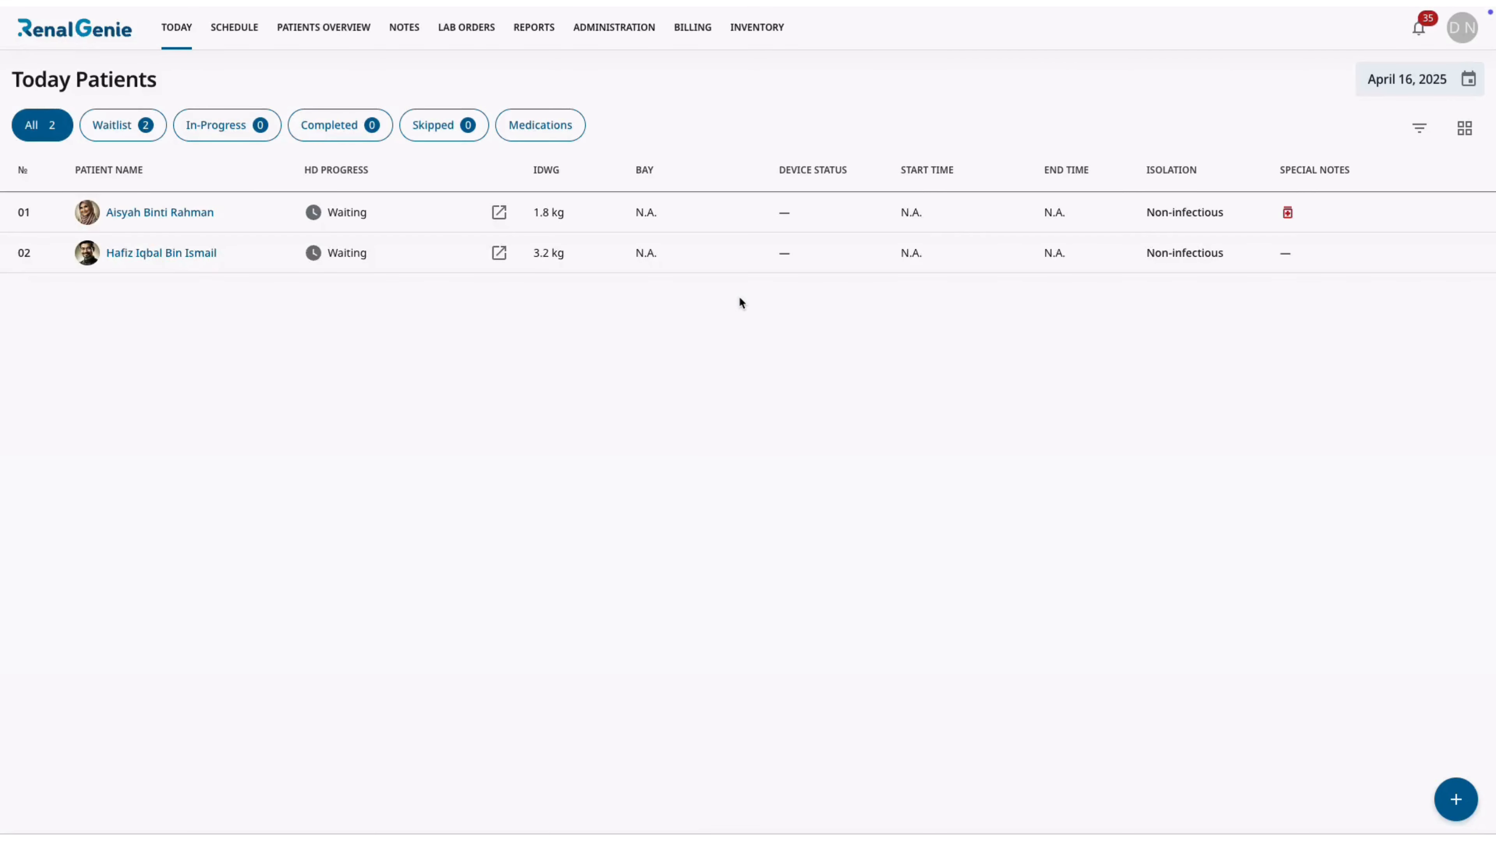
click(499, 253)
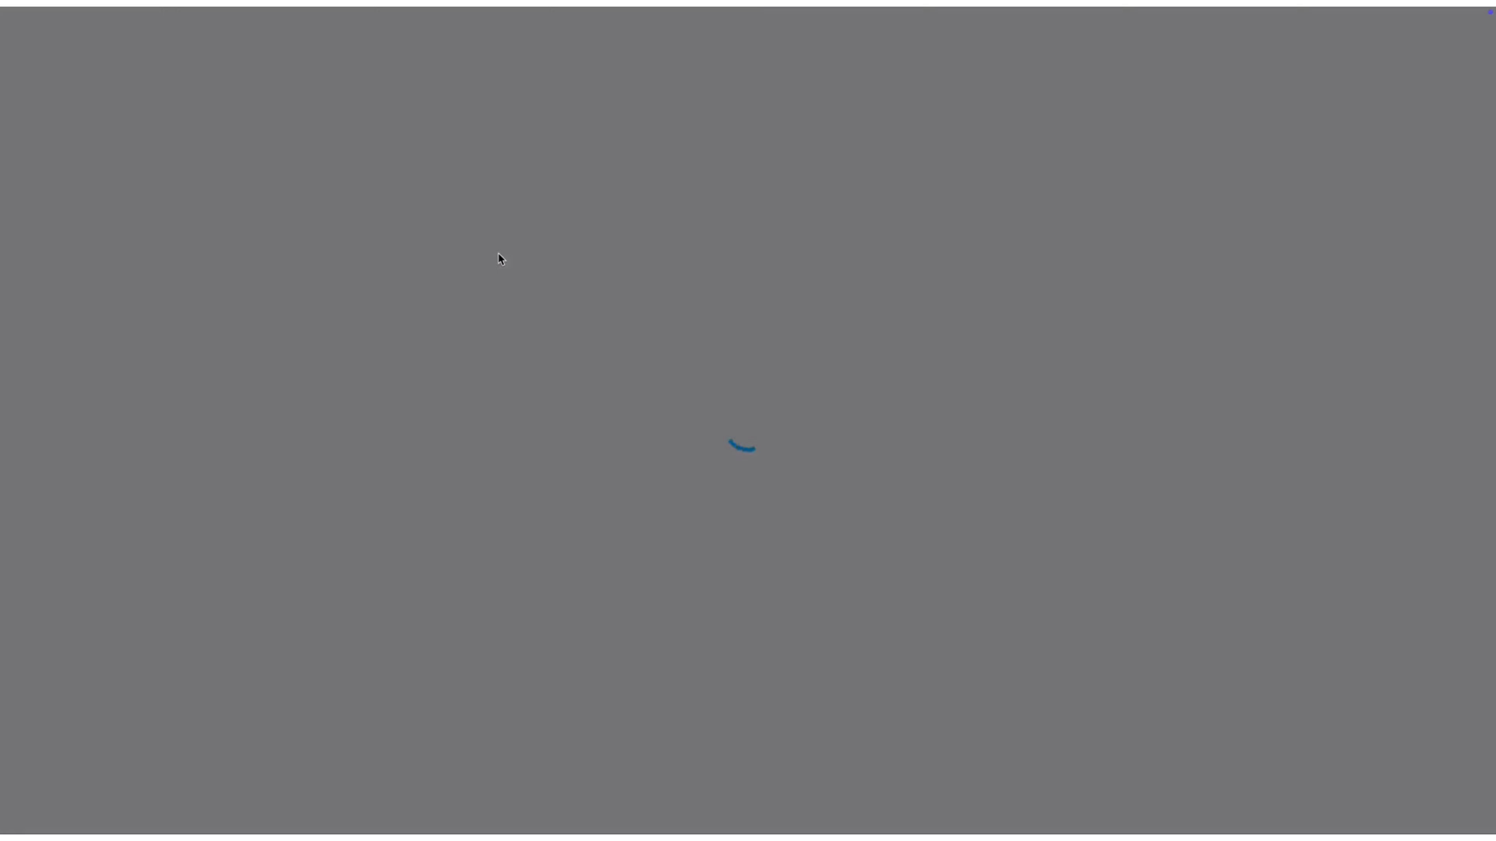
scroll(500, 262, down, 5)
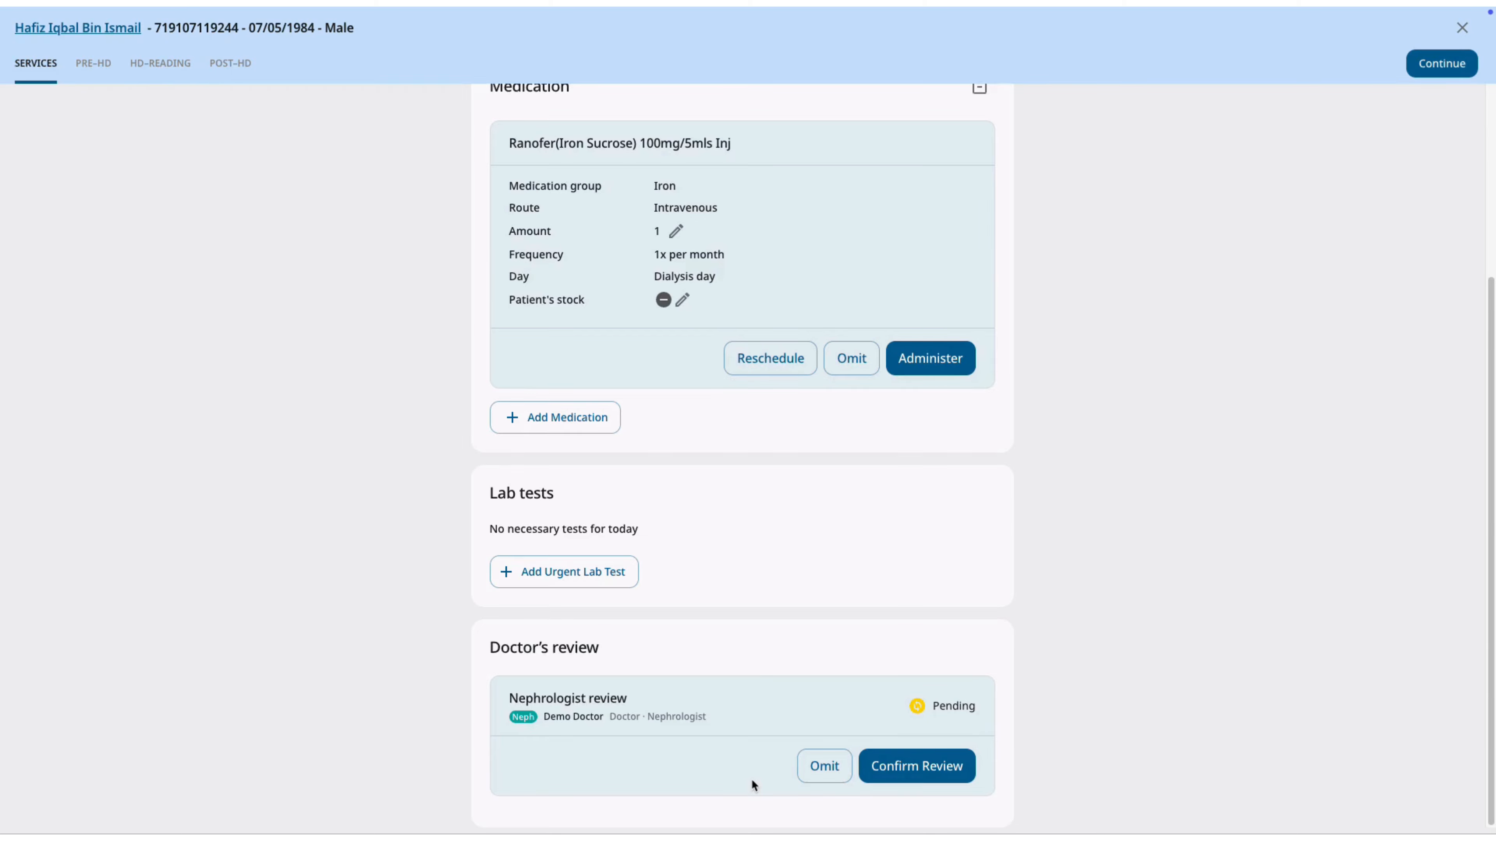
Omit the nephrologist review with the reason "Doctor not able to review pt today due to urgent case at ICU"
click(821, 769)
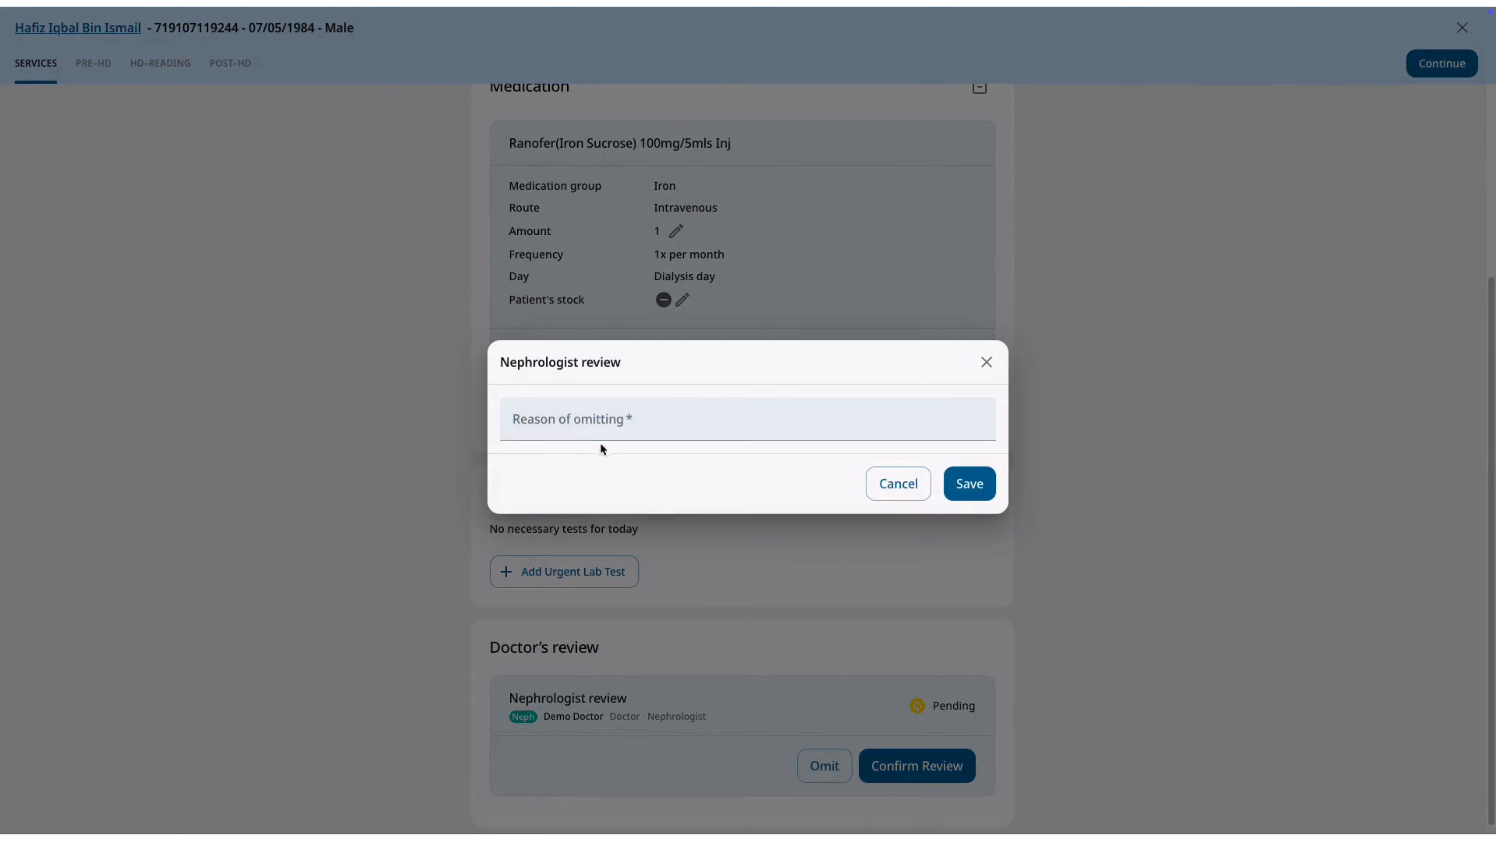
click(576, 420)
text(Doctor not able to review pt today due to urgent case at ICU)
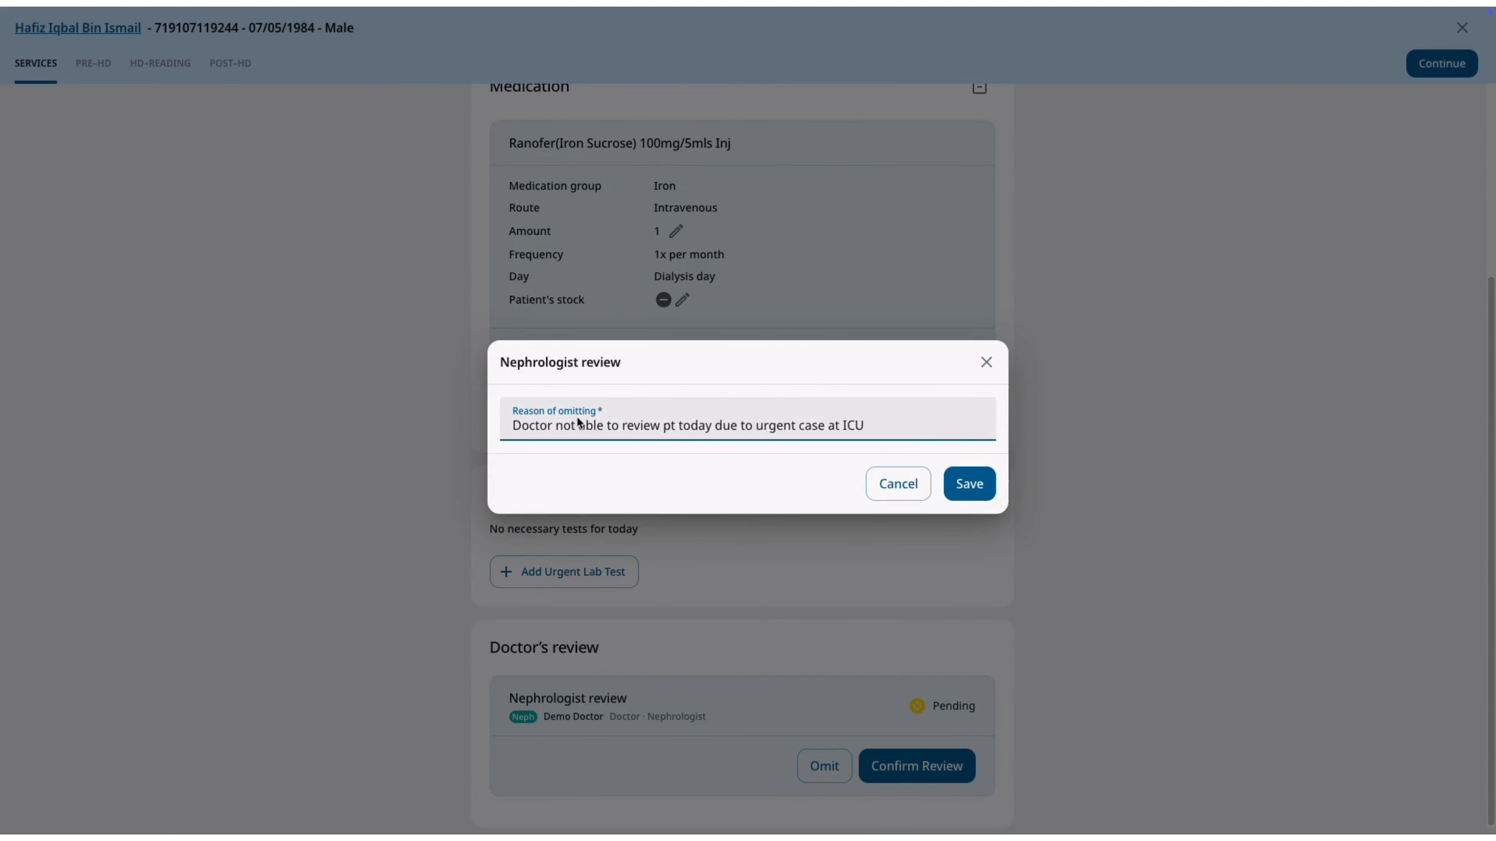
click(970, 484)
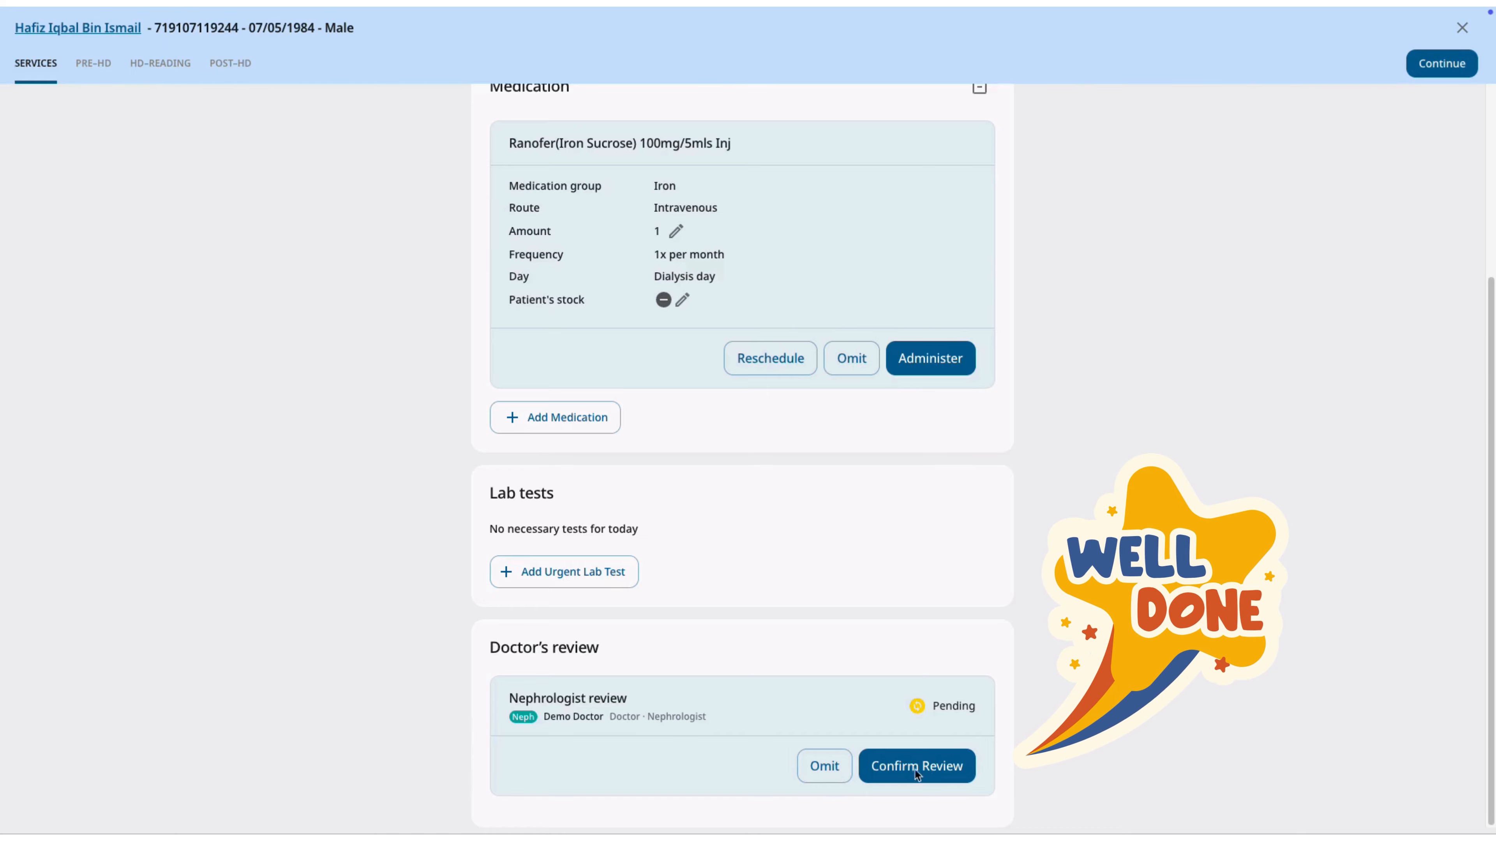
Confirm the pending nephrologist review with the note "Doctor has performed review today"
click(907, 769)
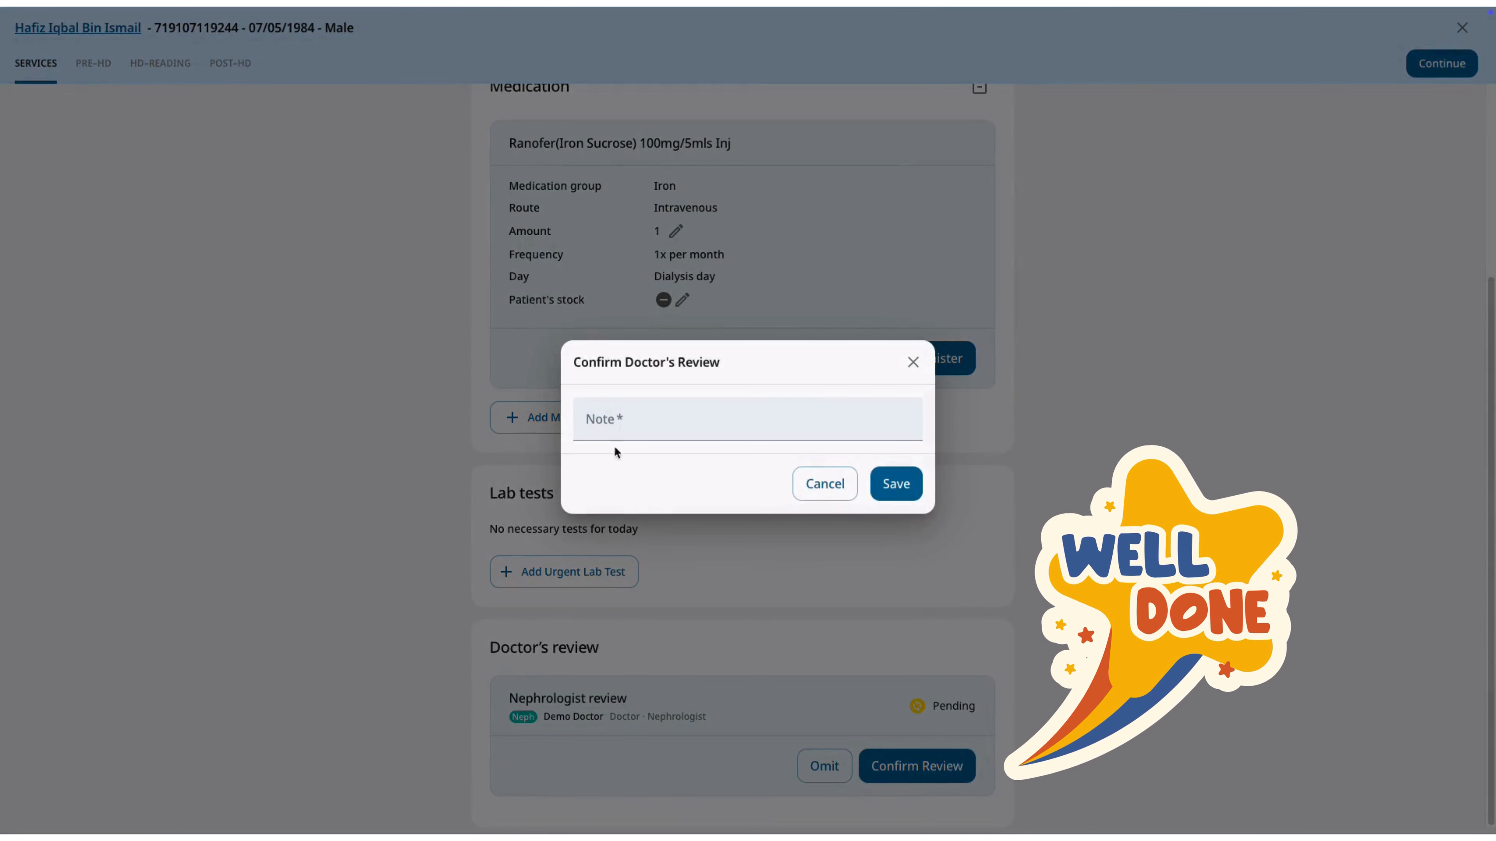
click(602, 424)
text(Doctor has performed review today)
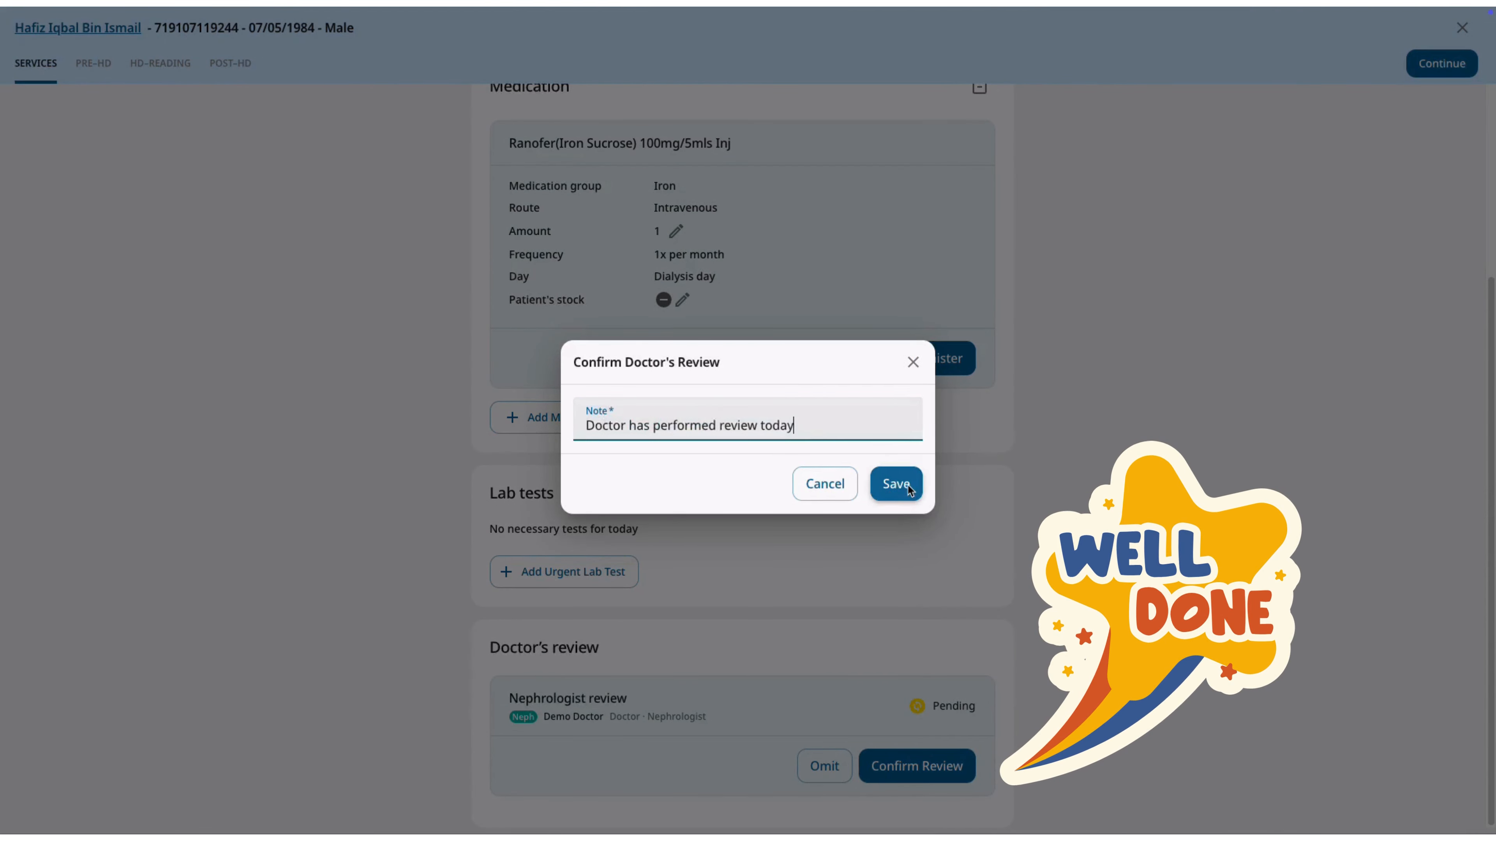
click(891, 480)
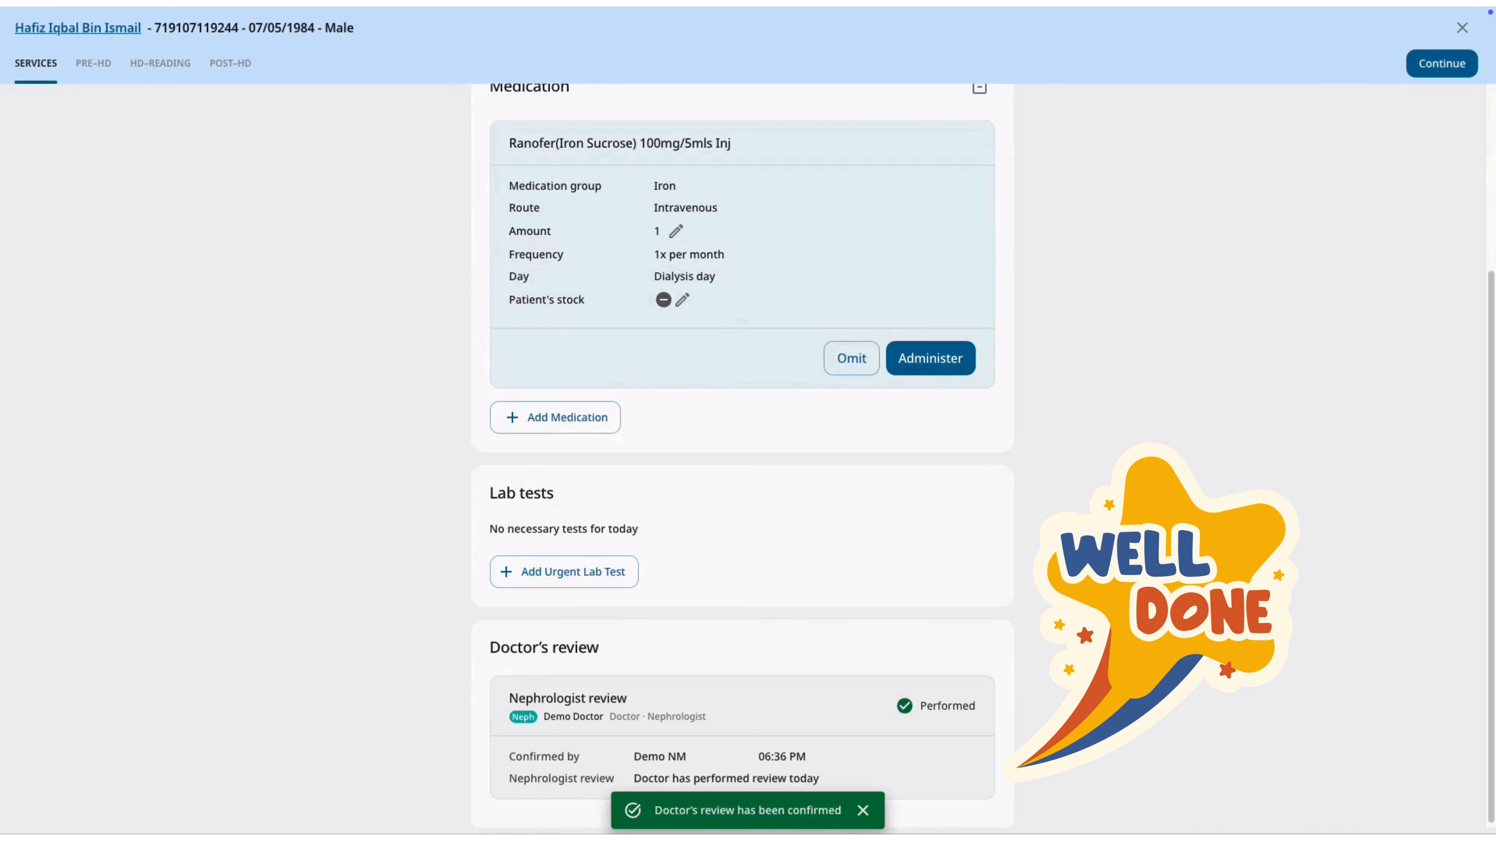